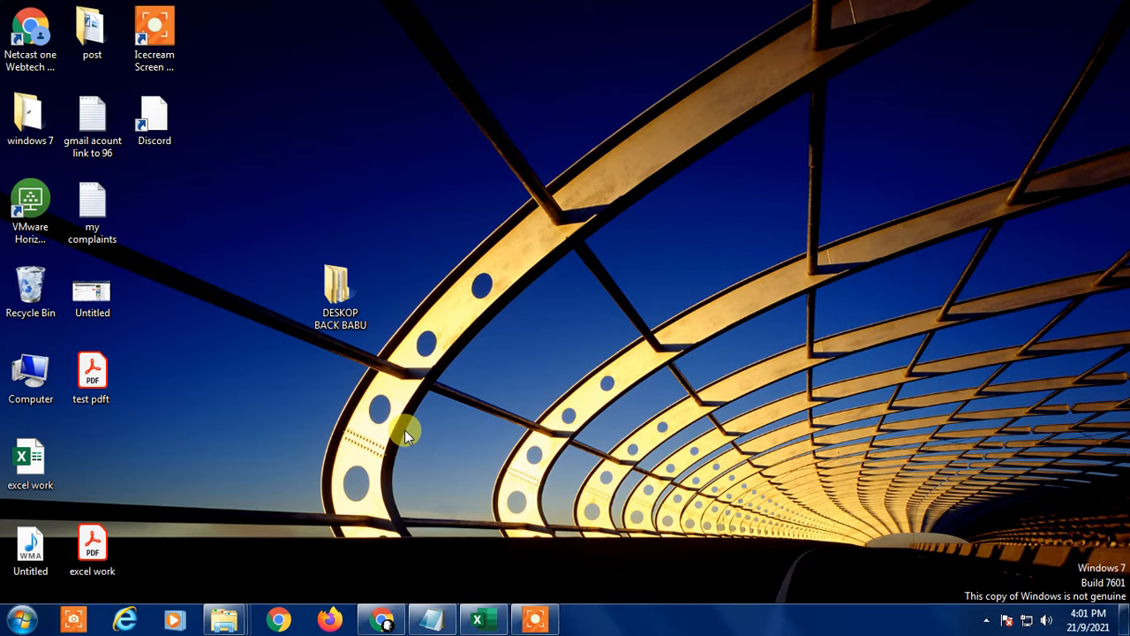
# - Switch to the excel work workbook in Excel and open Sheet4 with the monthly sales table
pyautogui.click(477, 620)
pyautogui.click(123, 222)
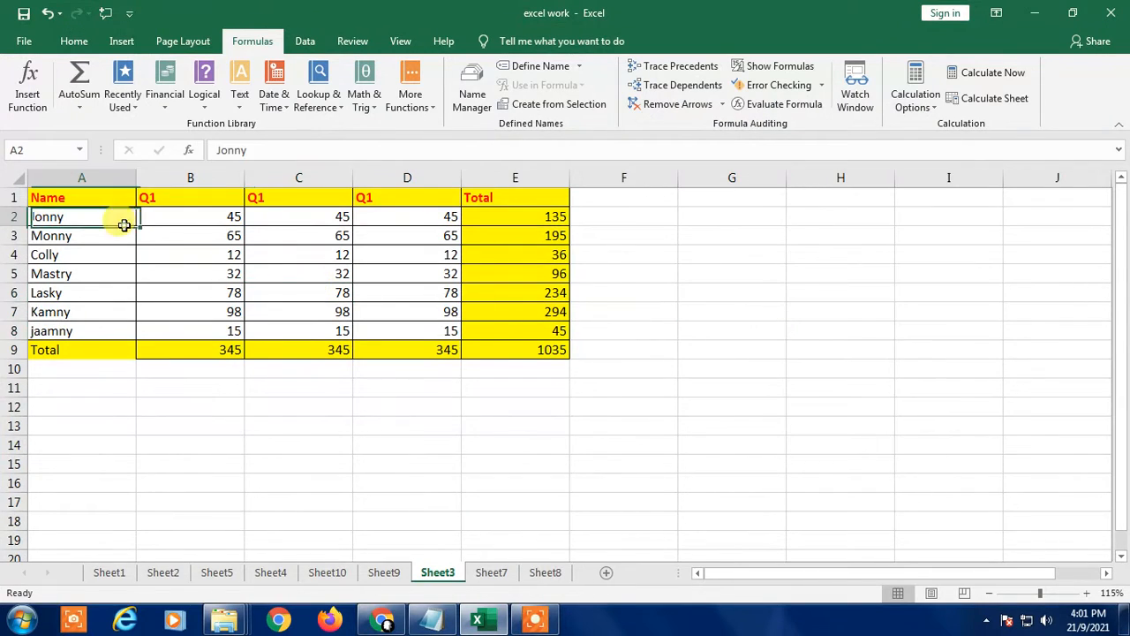
pyautogui.click(378, 233)
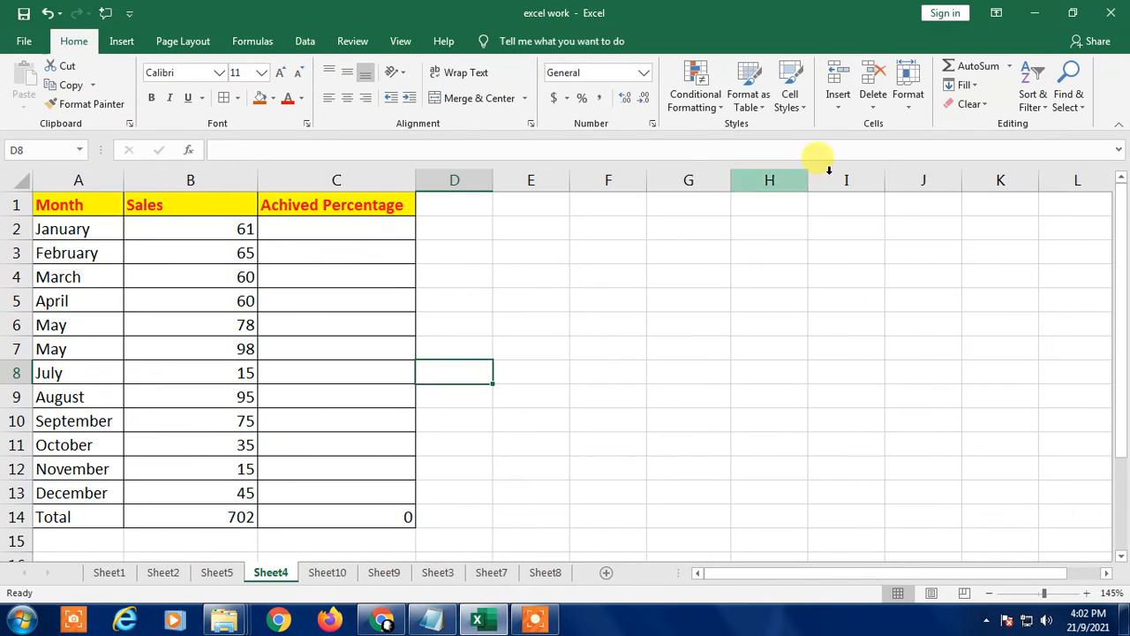
# - Examine the sales table's Month, Sales and Achived Percentage columns, including the empty percentage cells C2:C13
pyautogui.click(277, 511)
pyautogui.click(382, 346)
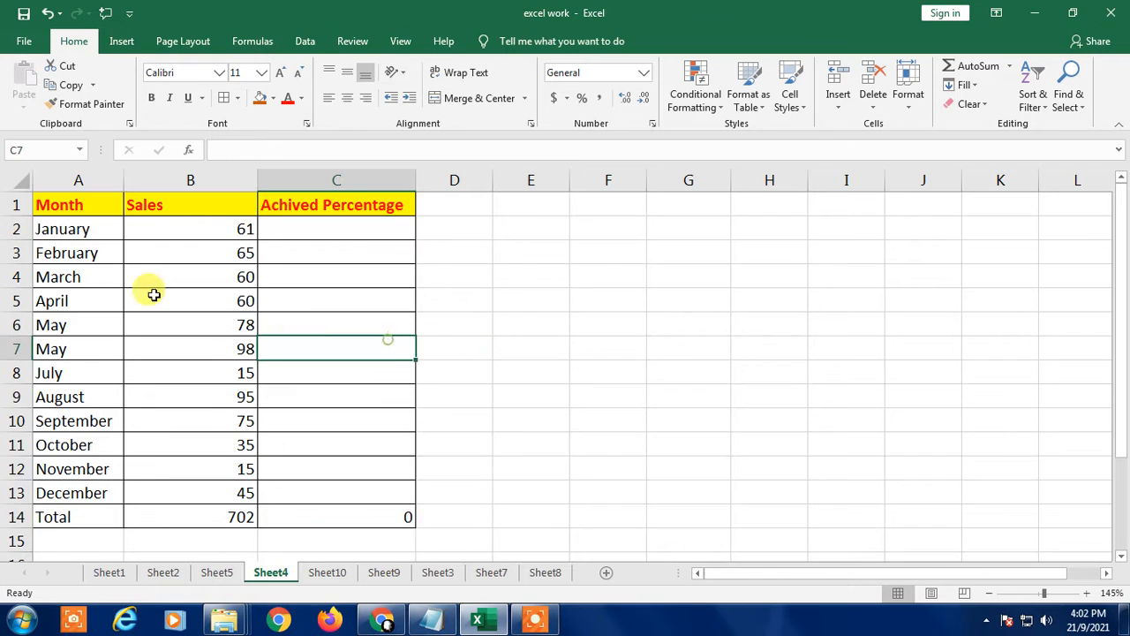
pyautogui.click(75, 226)
pyautogui.click(191, 227)
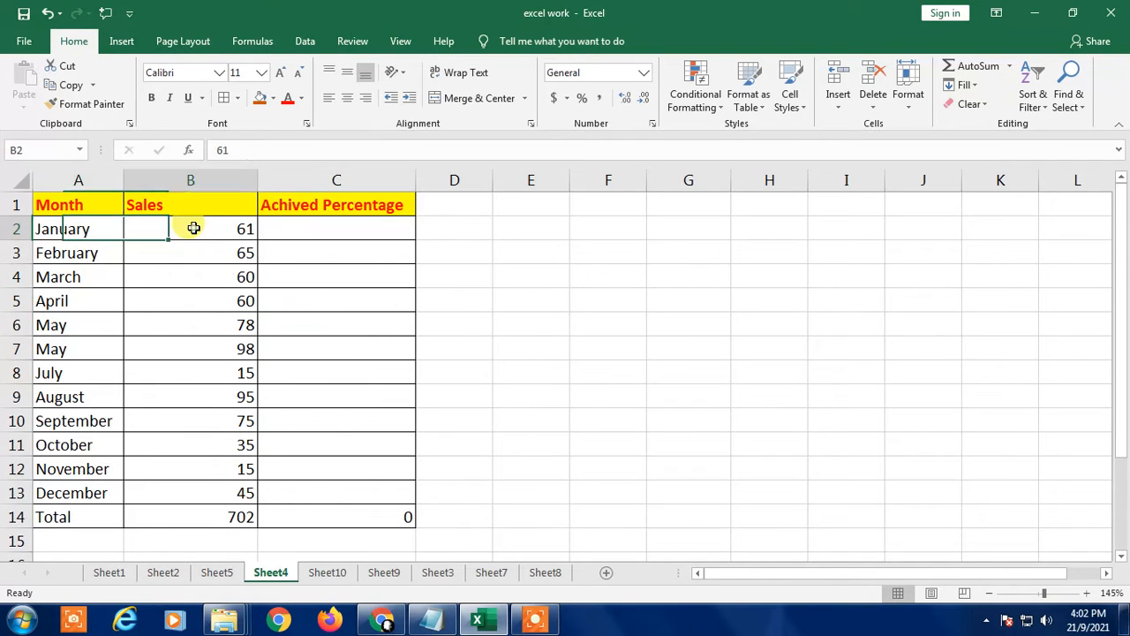
pyautogui.click(291, 229)
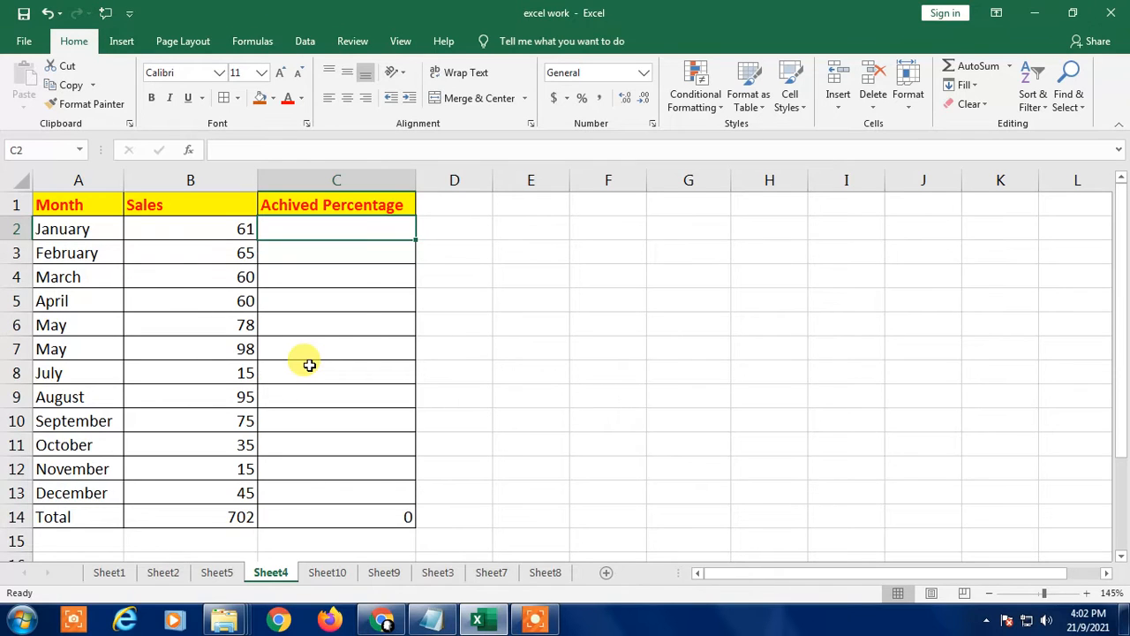
pyautogui.click(586, 256)
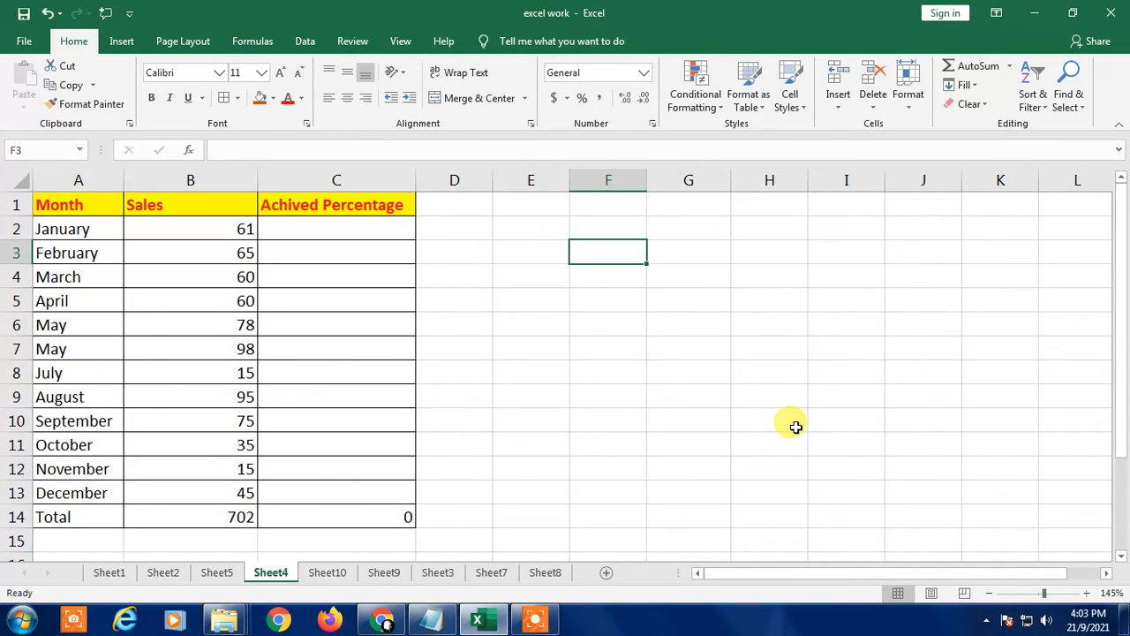
pyautogui.click(484, 300)
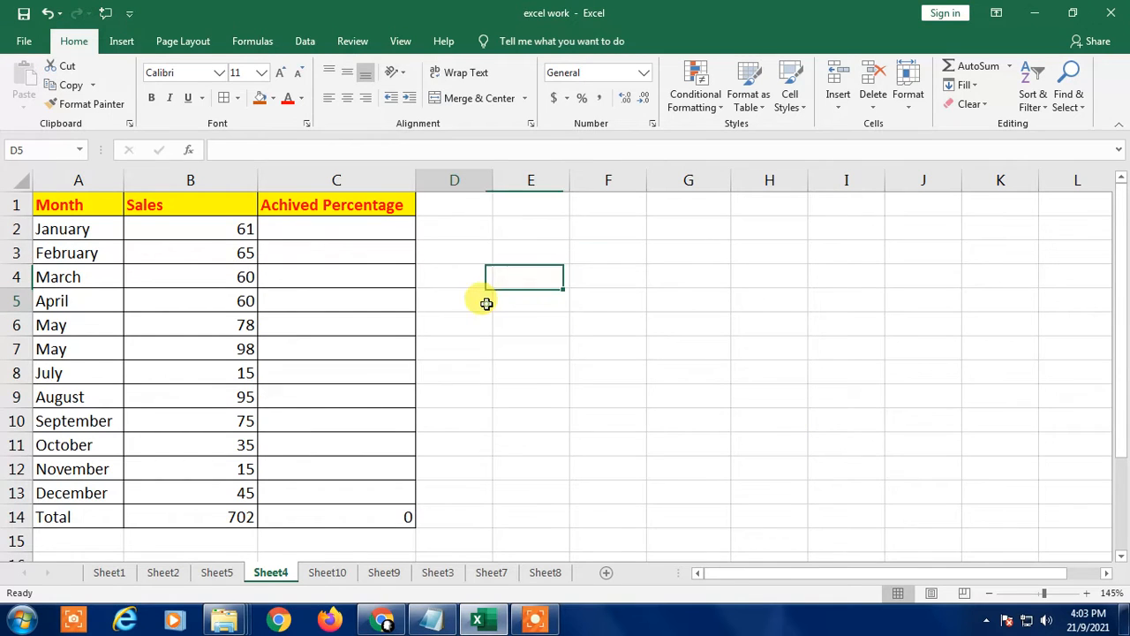
pyautogui.click(132, 237)
pyautogui.moveTo(276, 231); pyautogui.dragTo(311, 493)
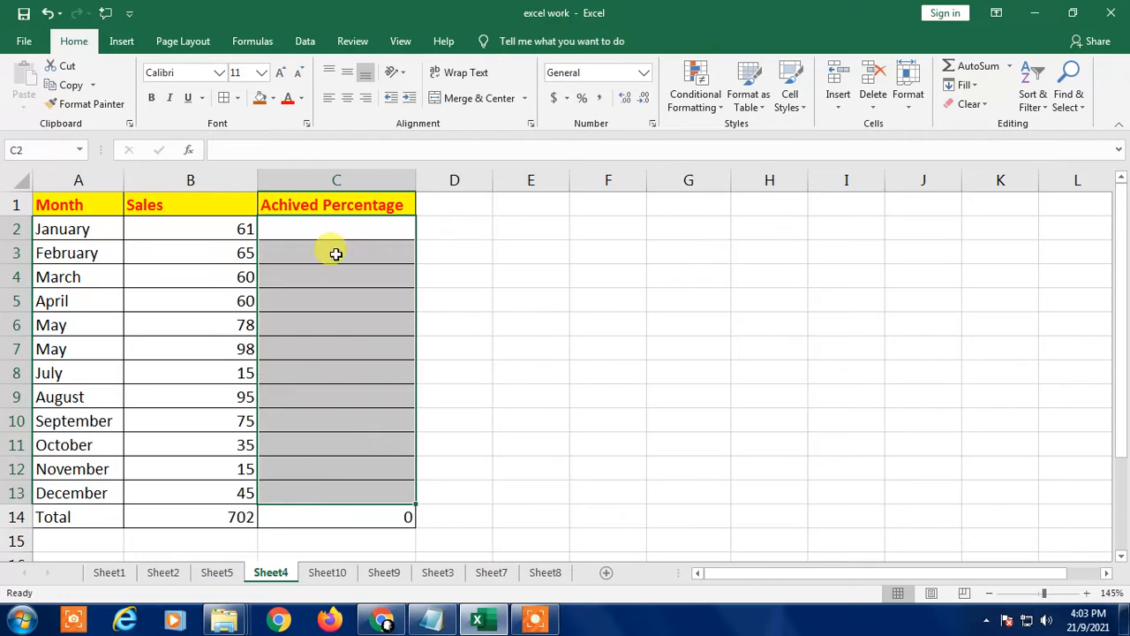
pyautogui.click(295, 235)
pyautogui.click(154, 226)
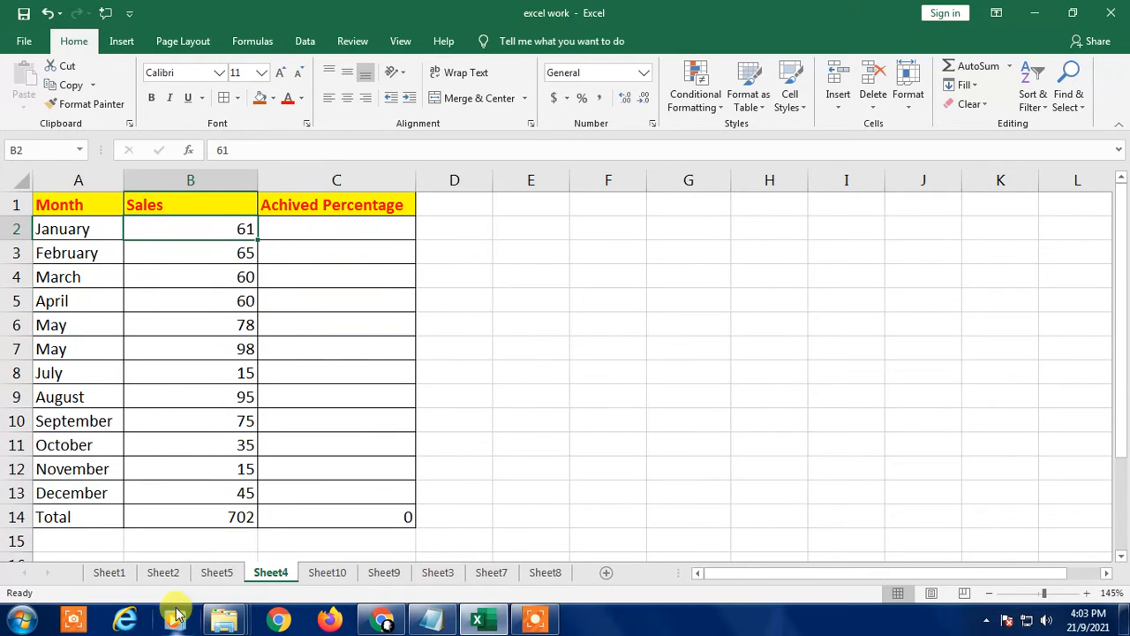
# - Highlight the Total row, cells A14 to C14, with the current orange fill color
pyautogui.click(212, 517)
pyautogui.moveTo(37, 517); pyautogui.dragTo(323, 516)
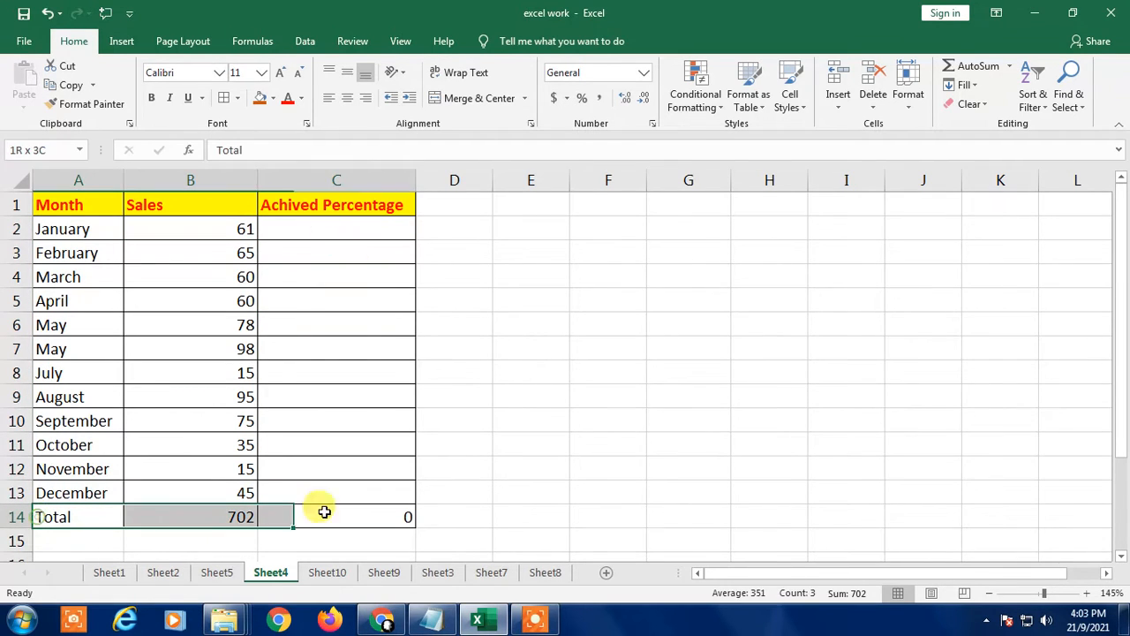
pyautogui.click(259, 102)
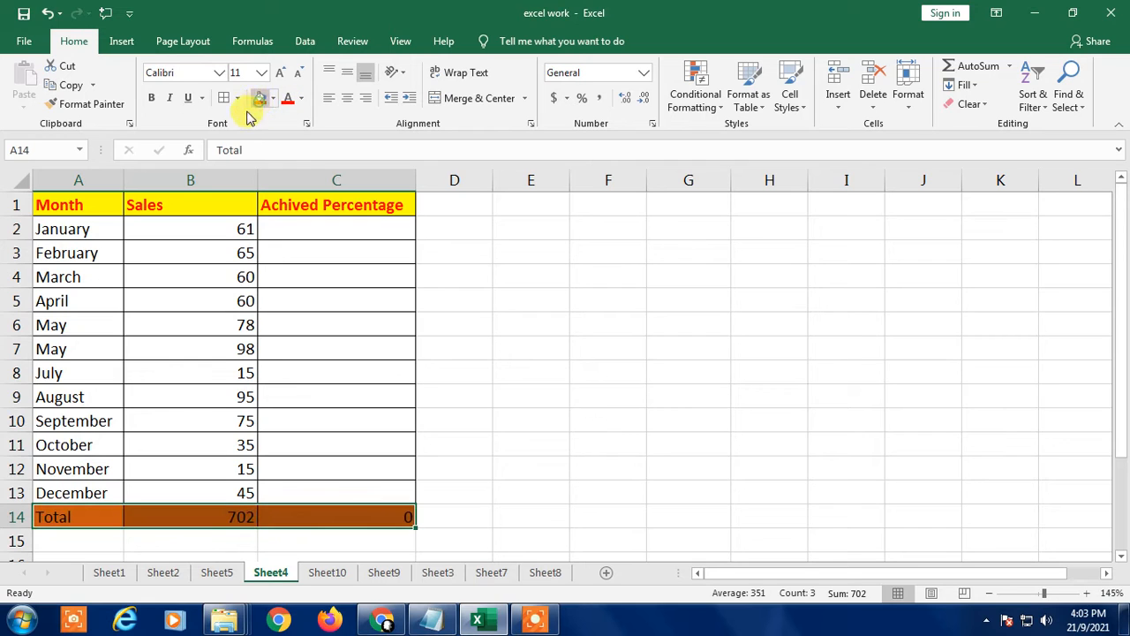
pyautogui.click(217, 518)
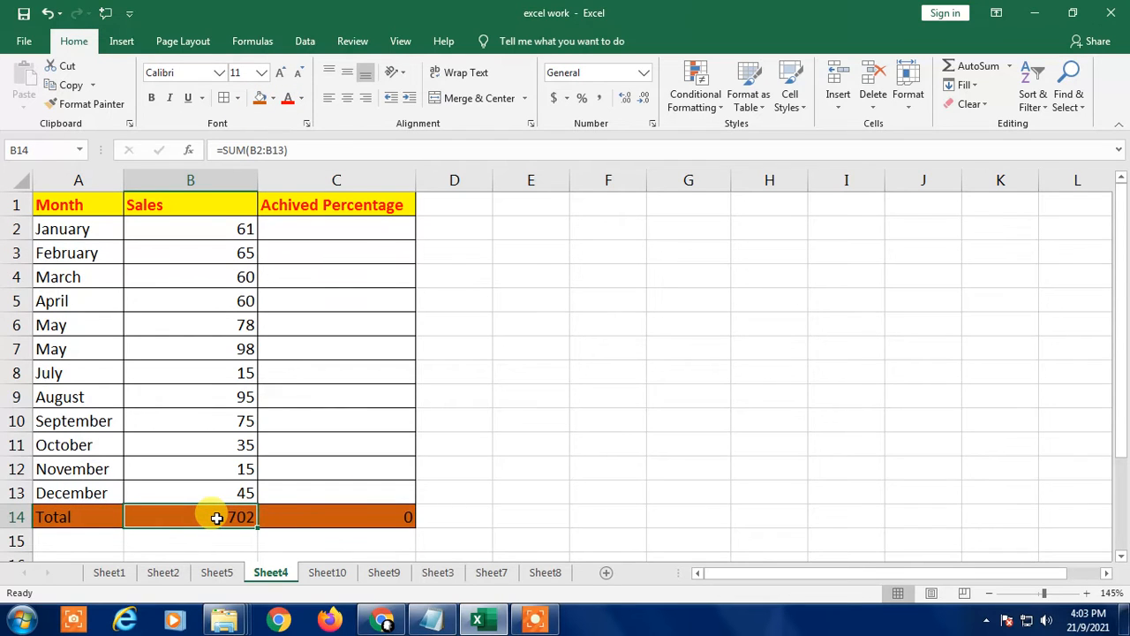
pyautogui.click(321, 369)
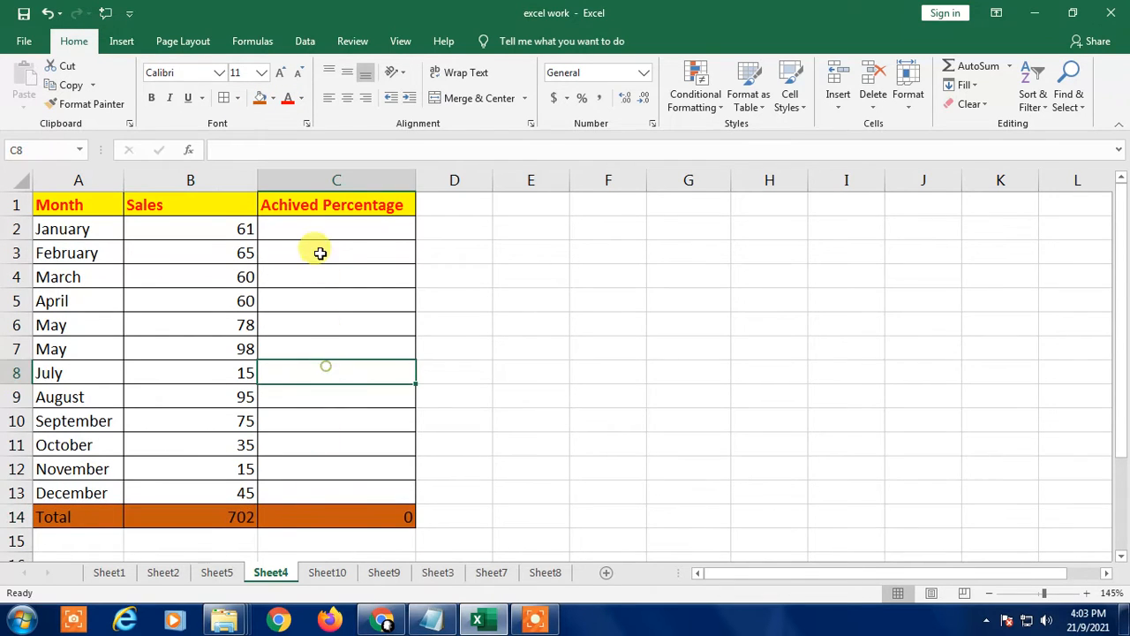
pyautogui.click(212, 515)
pyautogui.click(309, 227)
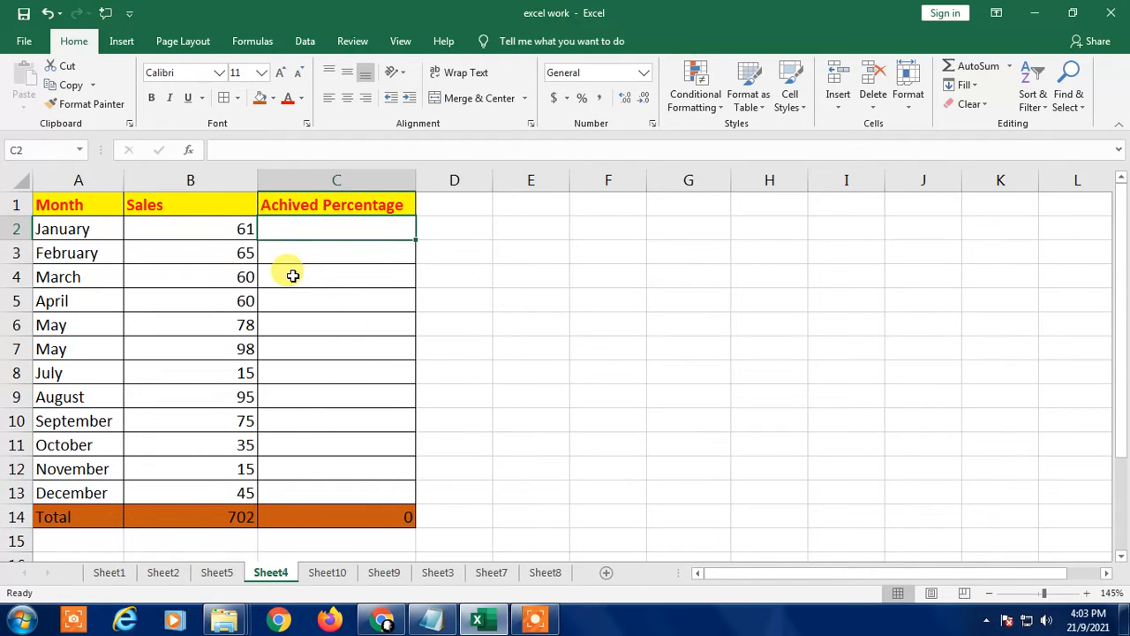
pyautogui.click(220, 515)
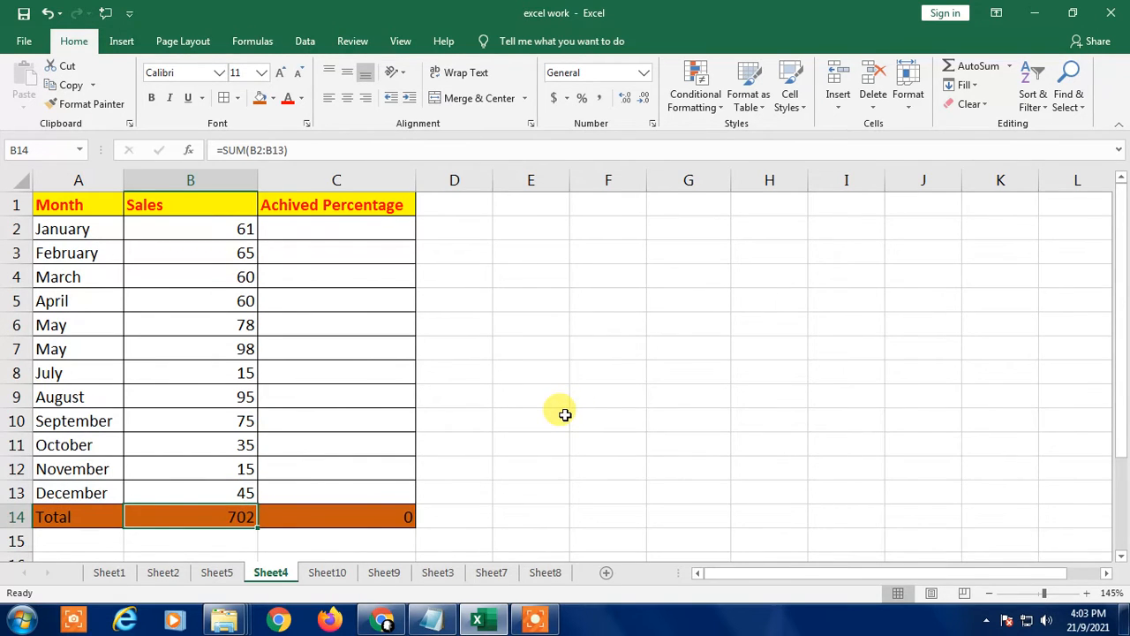
# - Enter the formula =B2/B14 in C2 to divide January's sales by the total sales
pyautogui.click(314, 229)
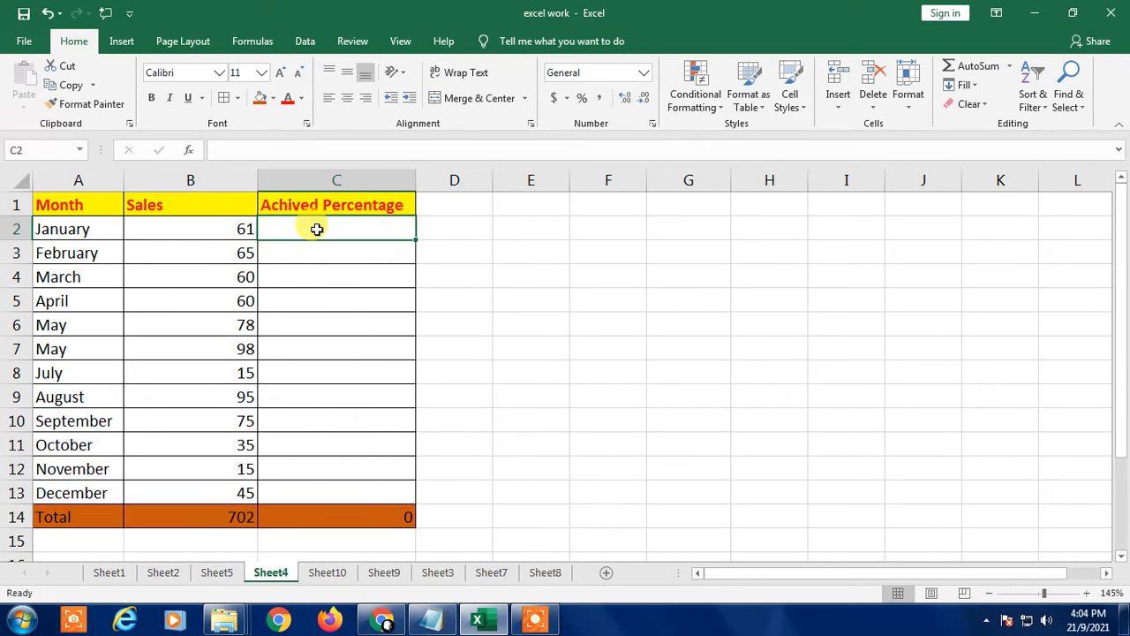
pyautogui.write('=')
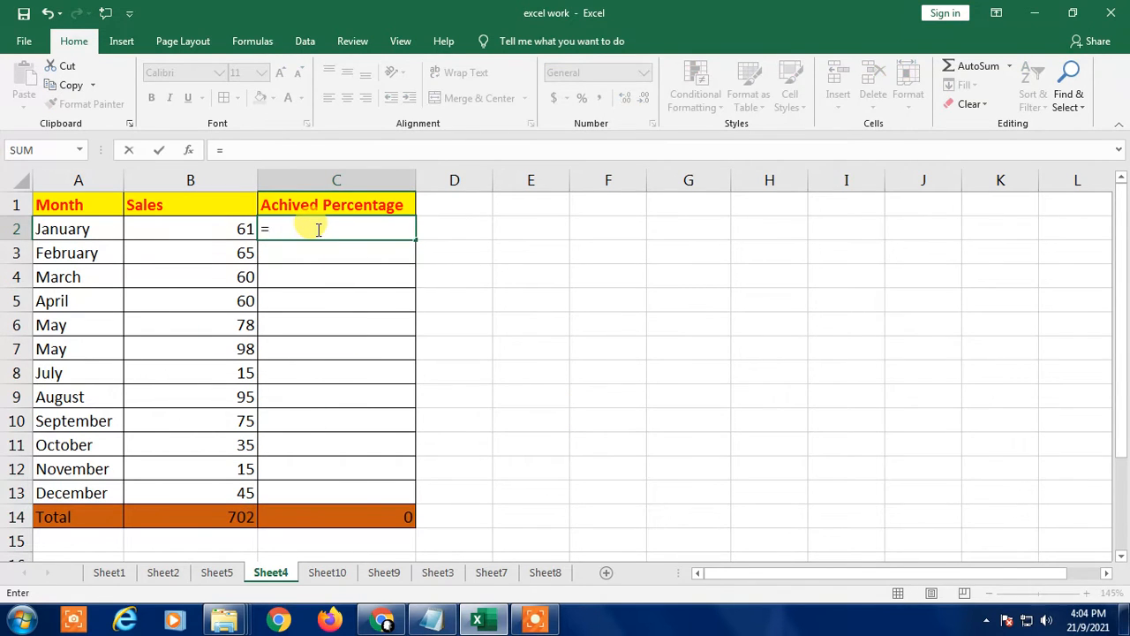
pyautogui.press('Left')
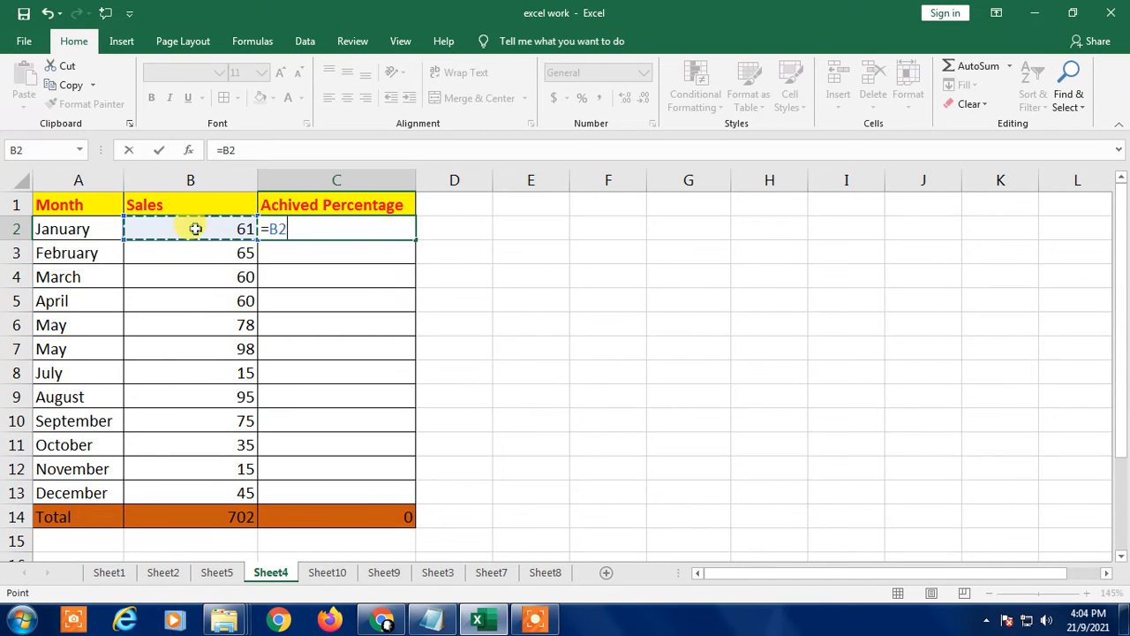
pyautogui.write('/')
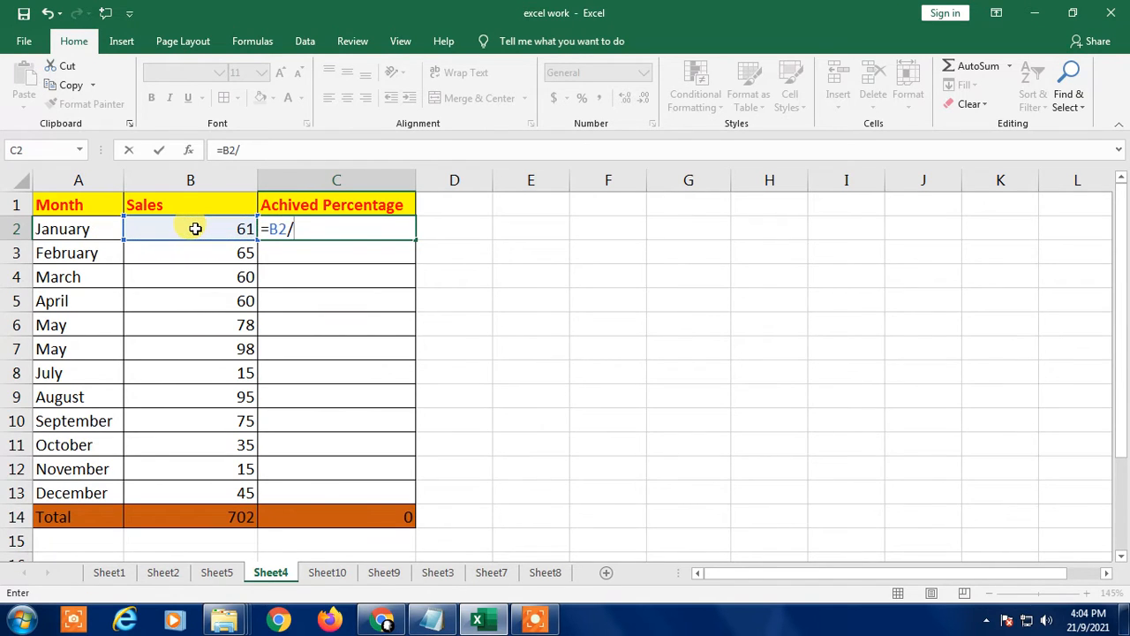
pyautogui.click(216, 518)
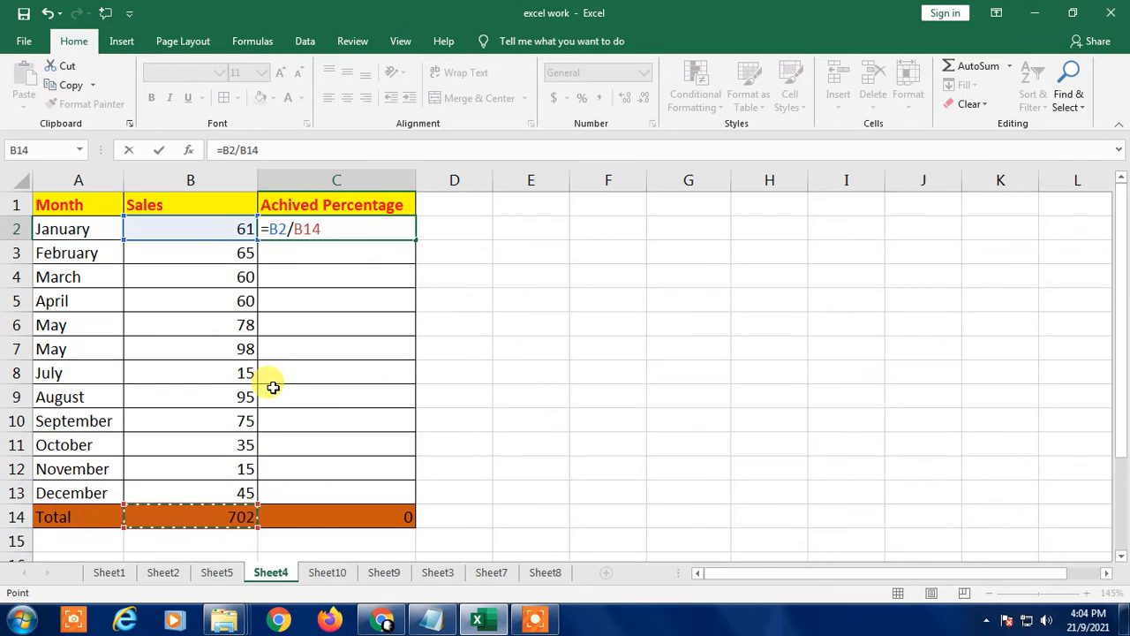
pyautogui.press('Return')
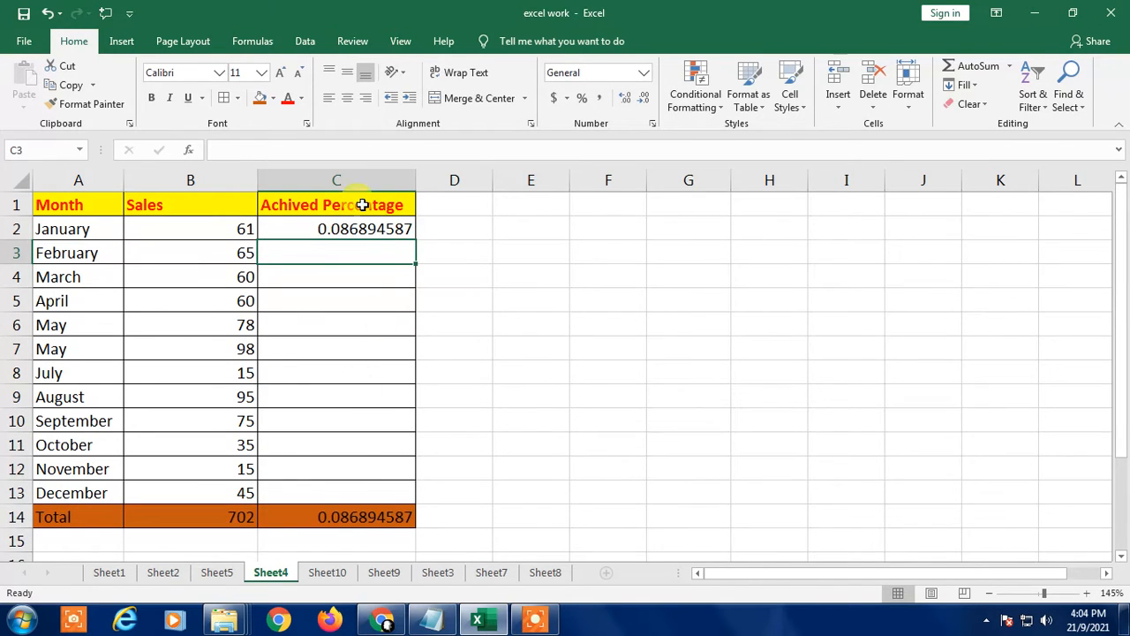
# - Apply the Percentage number format to January's result in C2 and dismiss the Windows color scheme prompt
pyautogui.click(340, 227)
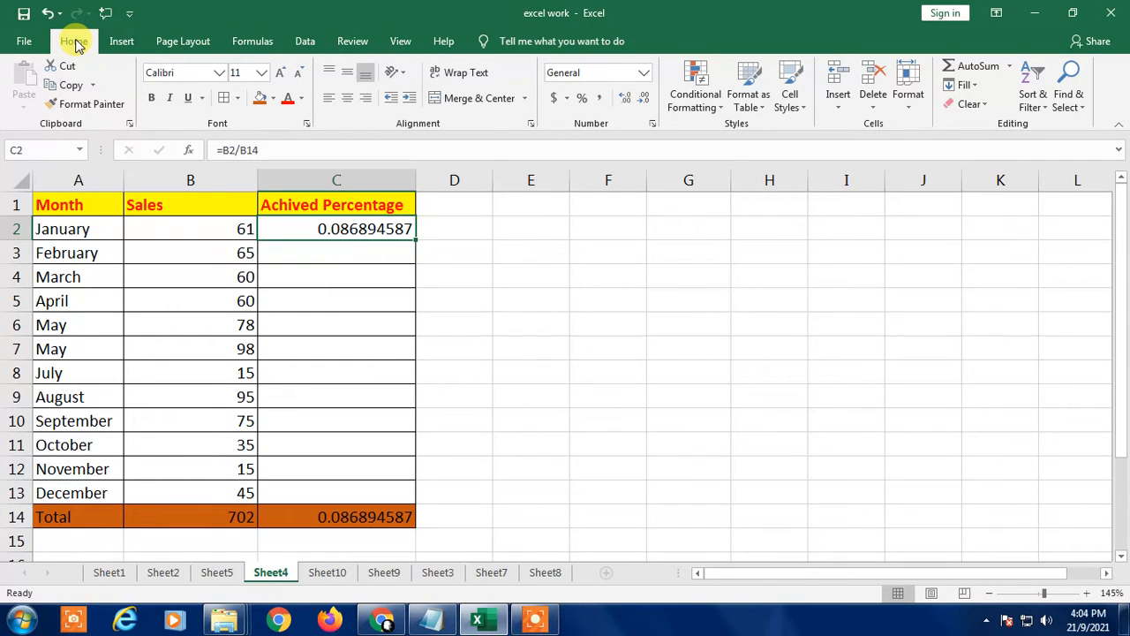
pyautogui.click(584, 99)
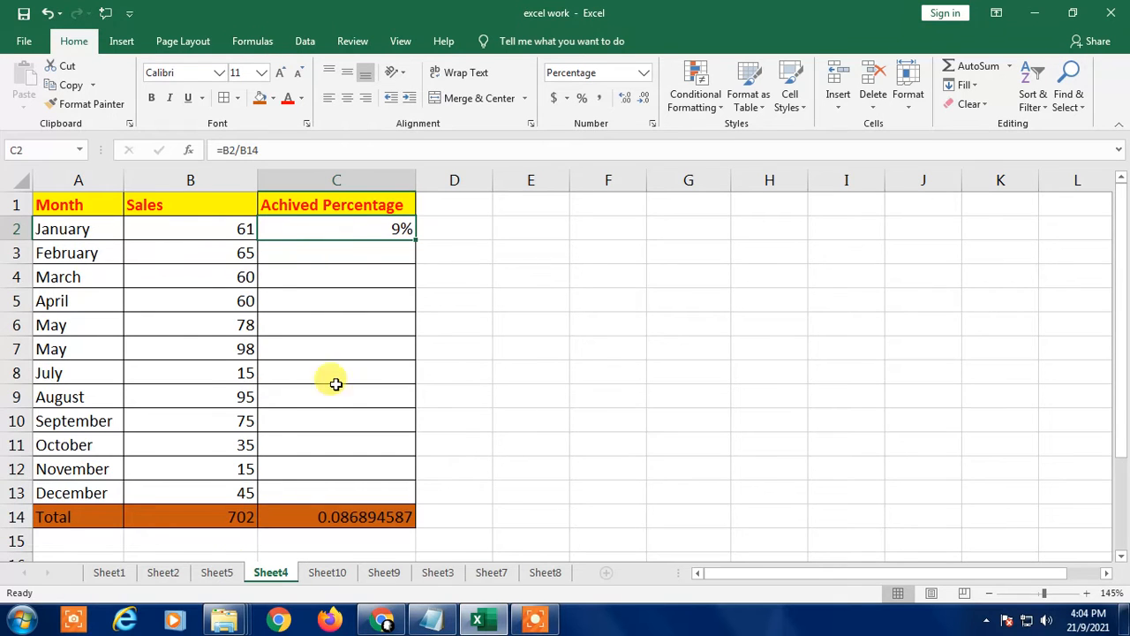
pyautogui.click(223, 516)
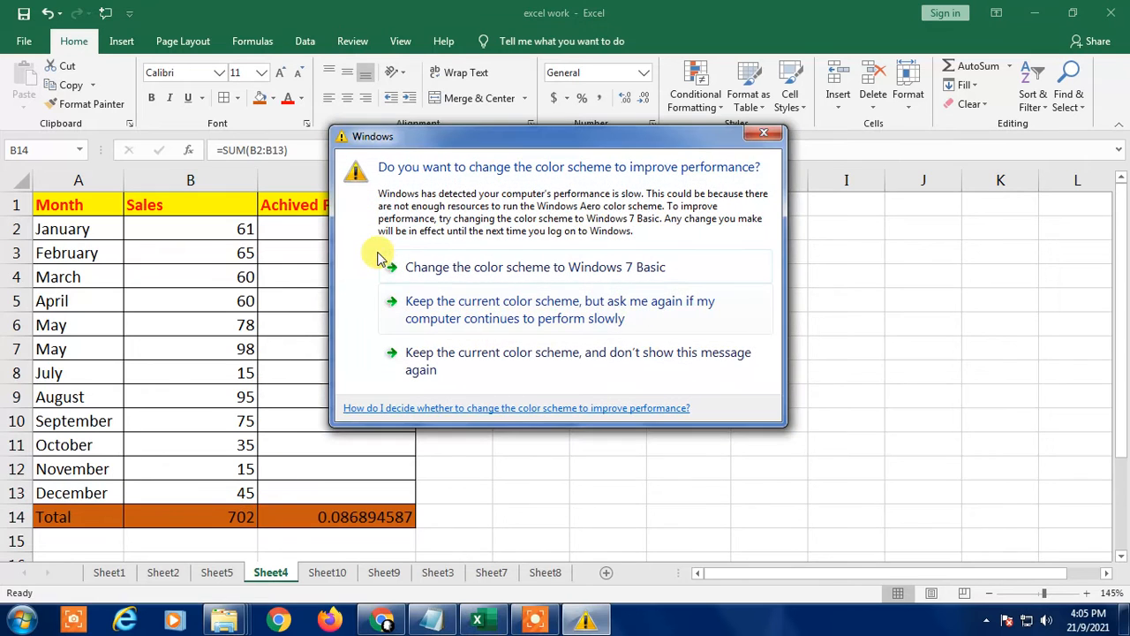
pyautogui.click(761, 135)
pyautogui.click(333, 276)
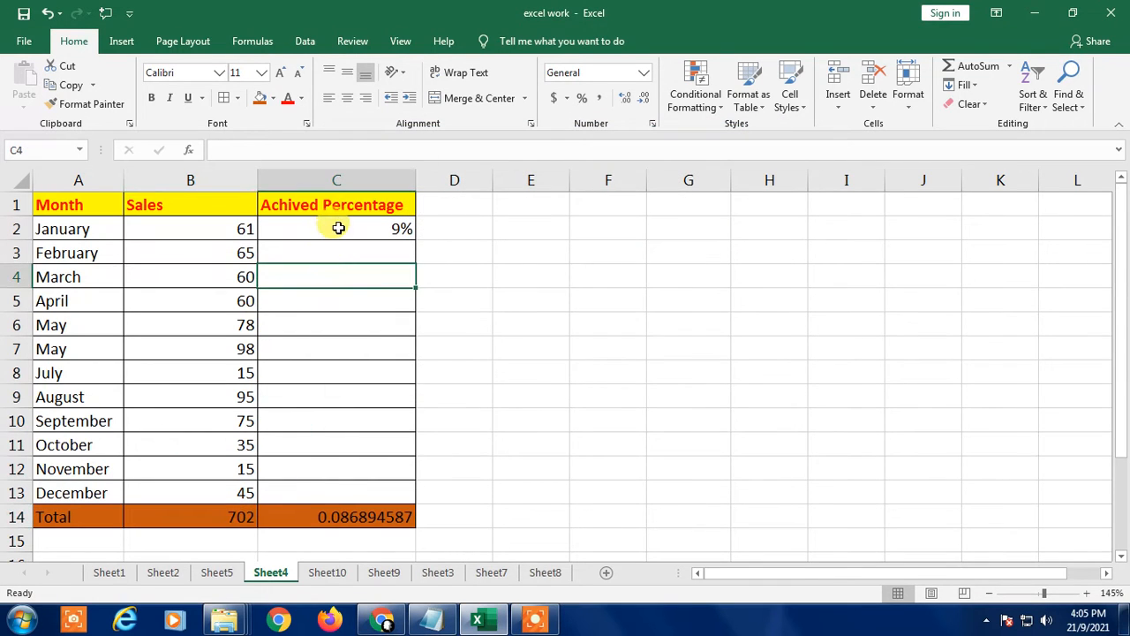
# - Fill the C2 percentage formula down through December in C13
pyautogui.click(336, 226)
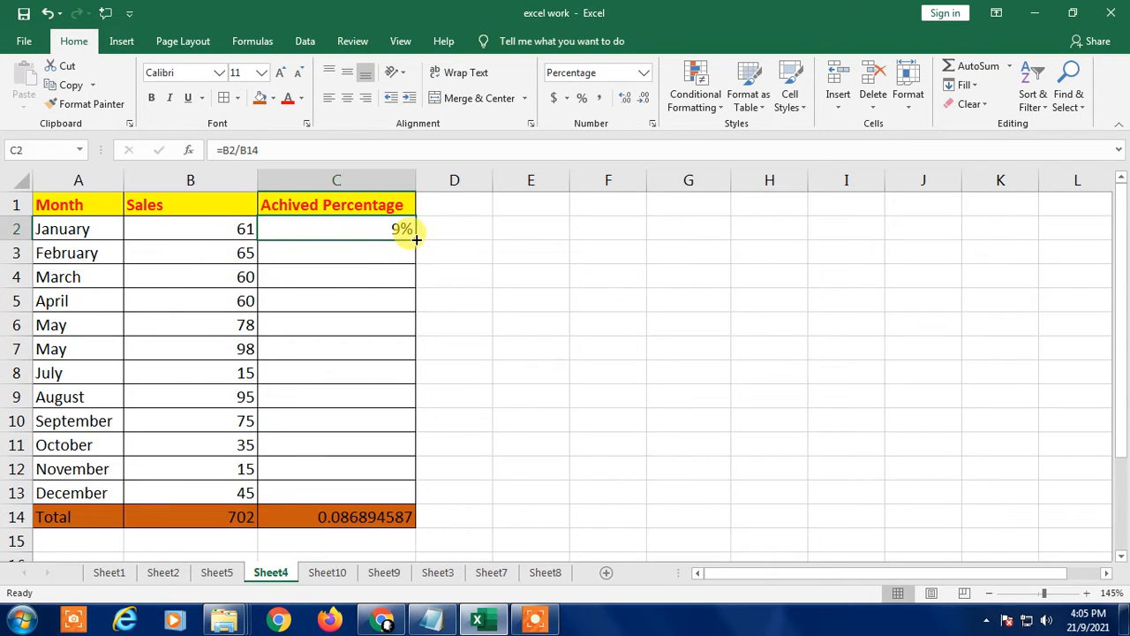
pyautogui.moveTo(416, 238); pyautogui.dragTo(416, 238)
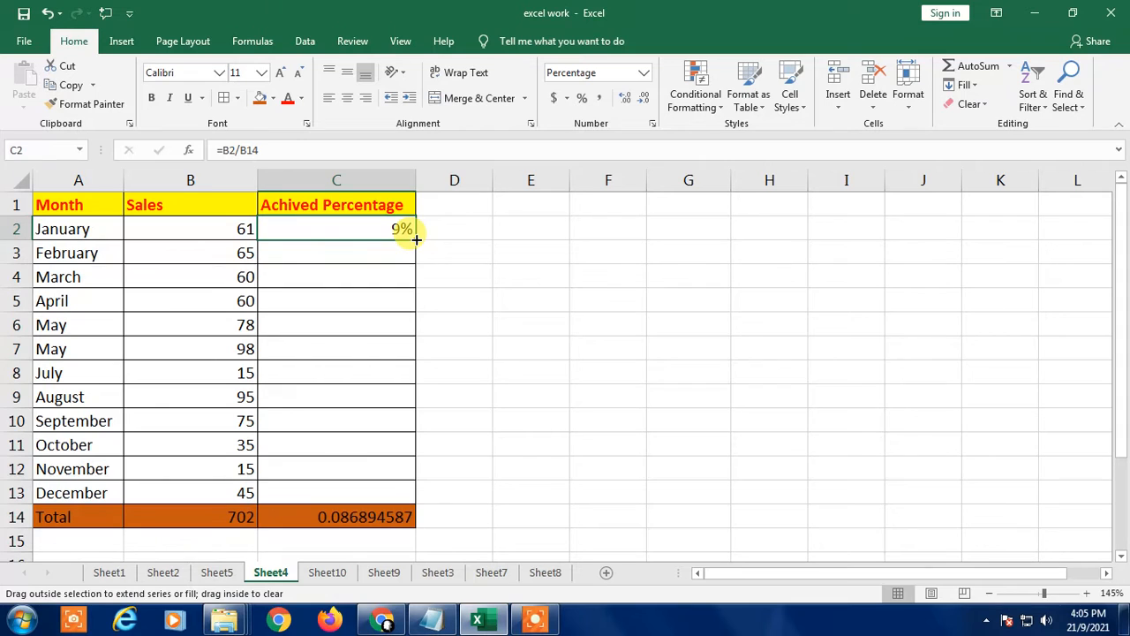
pyautogui.moveTo(416, 238); pyautogui.dragTo(404, 497)
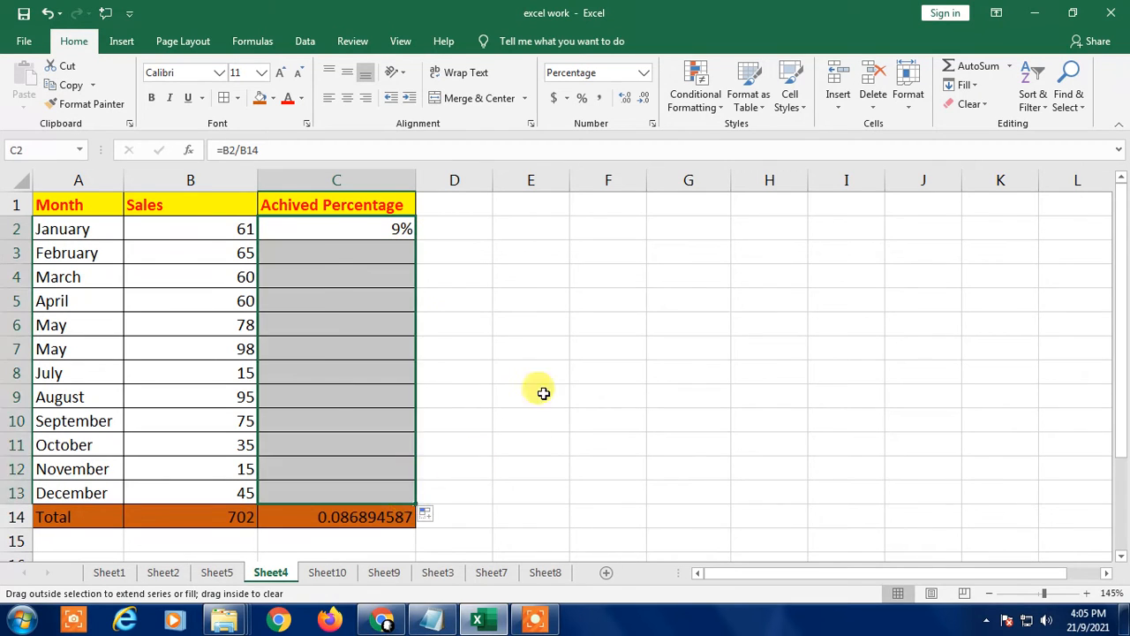
pyautogui.moveTo(543, 393); pyautogui.dragTo(543, 391)
pyautogui.click(551, 323)
# - Compare the cell references in January's formula in C2 with February's copied formula in C3
pyautogui.click(361, 255)
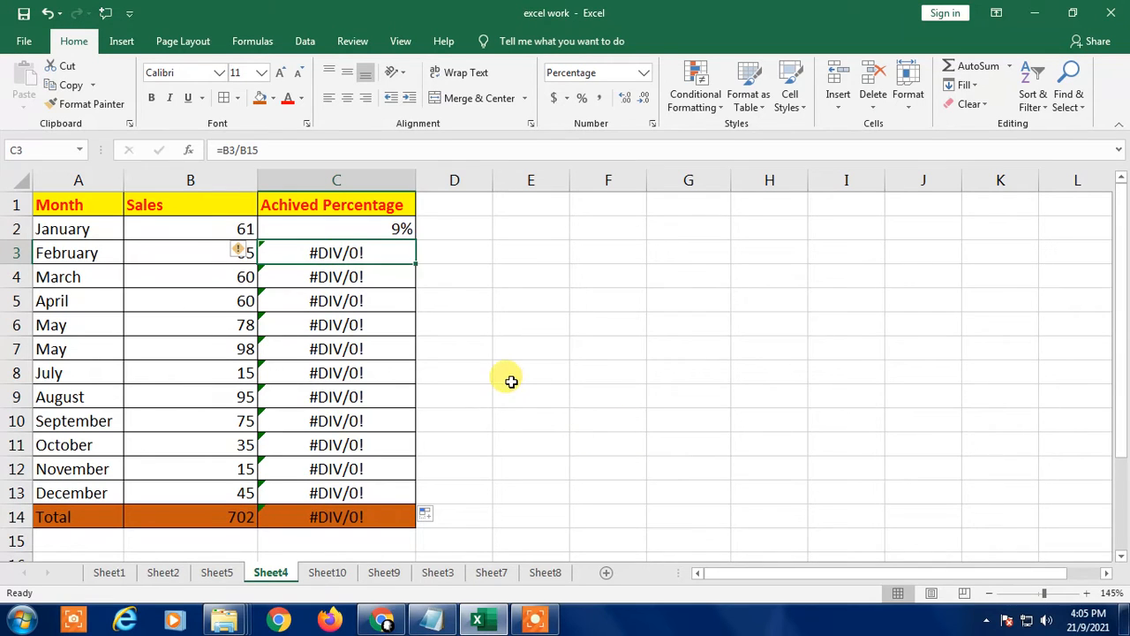
pyautogui.click(341, 231)
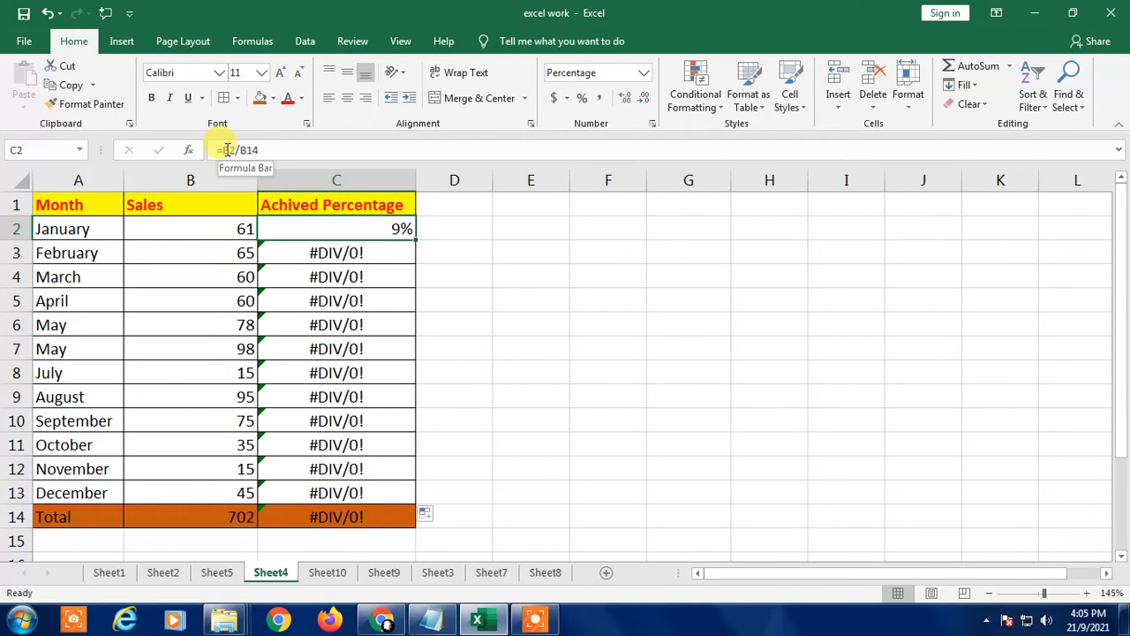
pyautogui.press('F2')
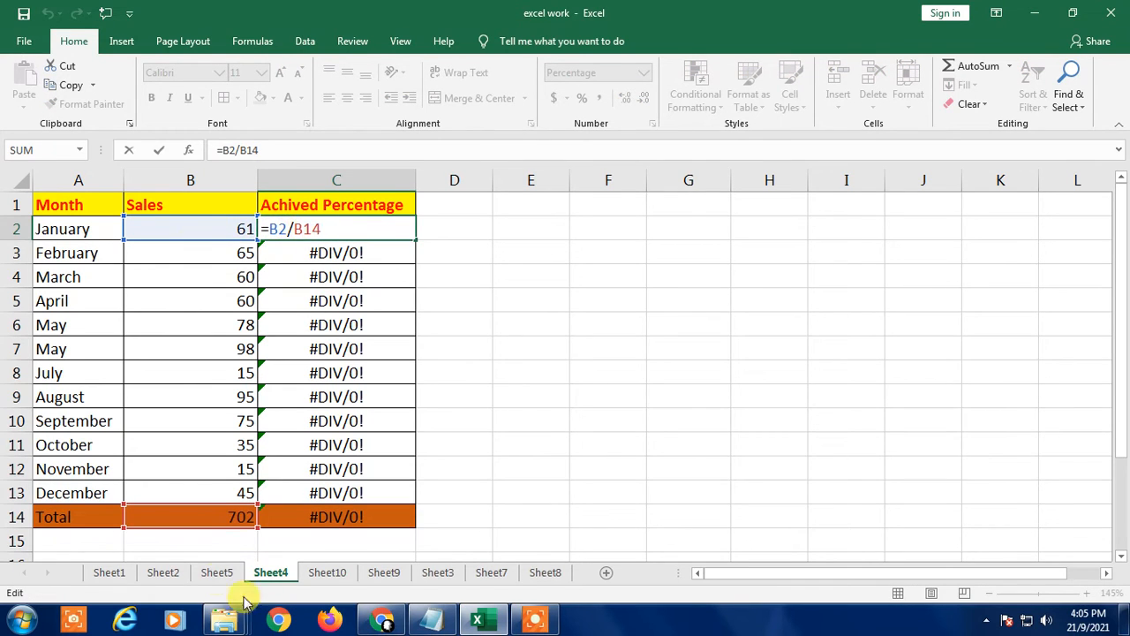
pyautogui.click(503, 308)
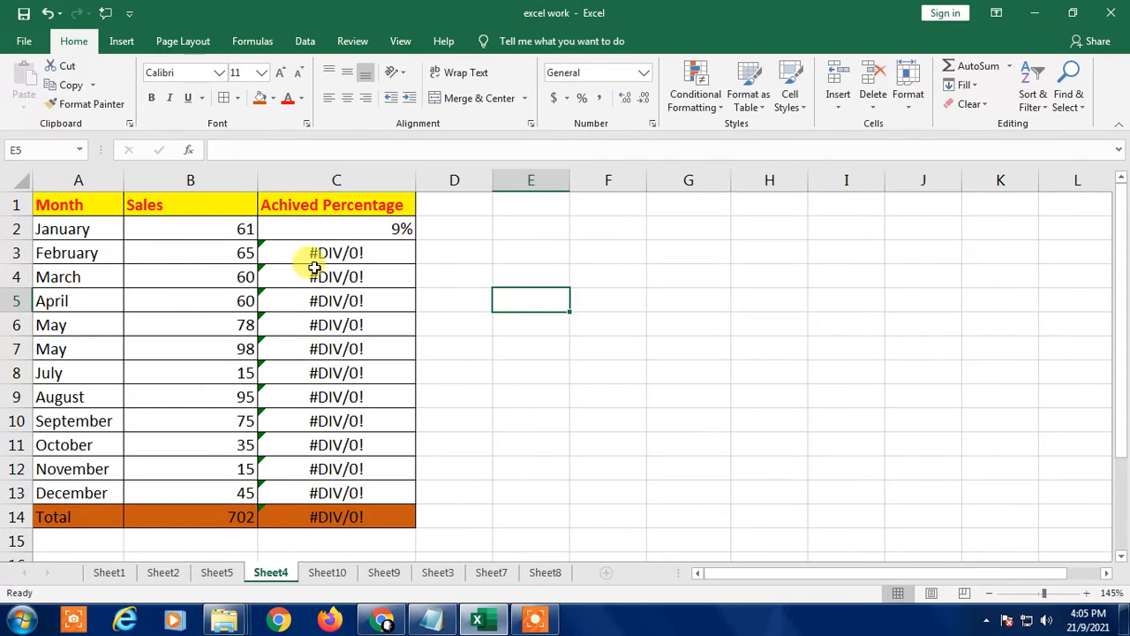
pyautogui.click(315, 264)
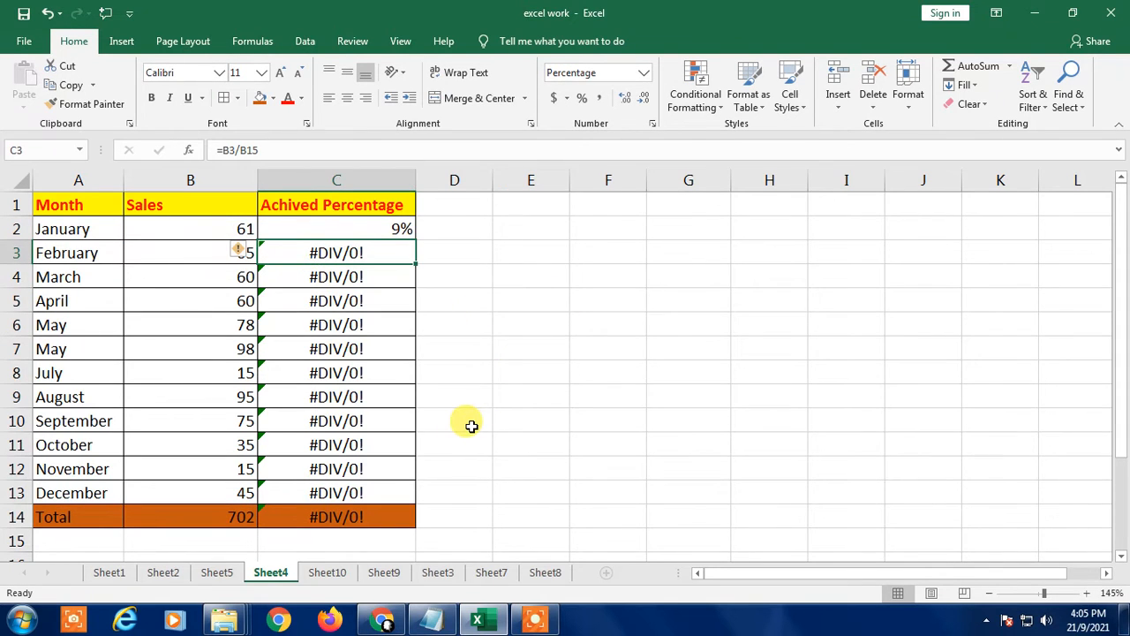
pyautogui.press('F2')
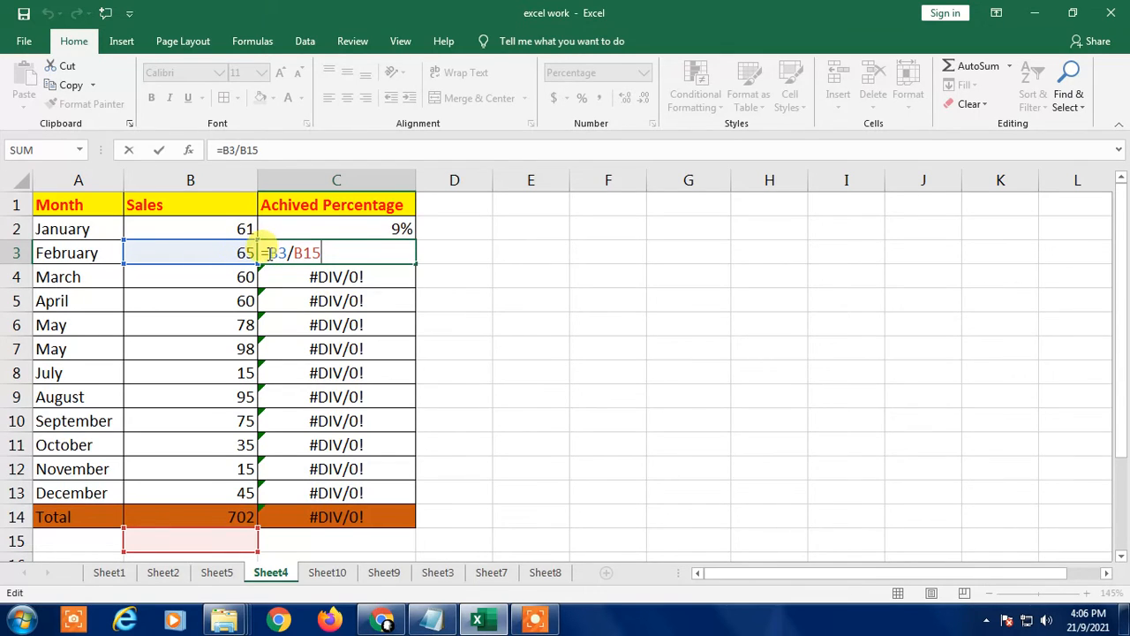
pyautogui.moveTo(273, 254); pyautogui.dragTo(306, 253)
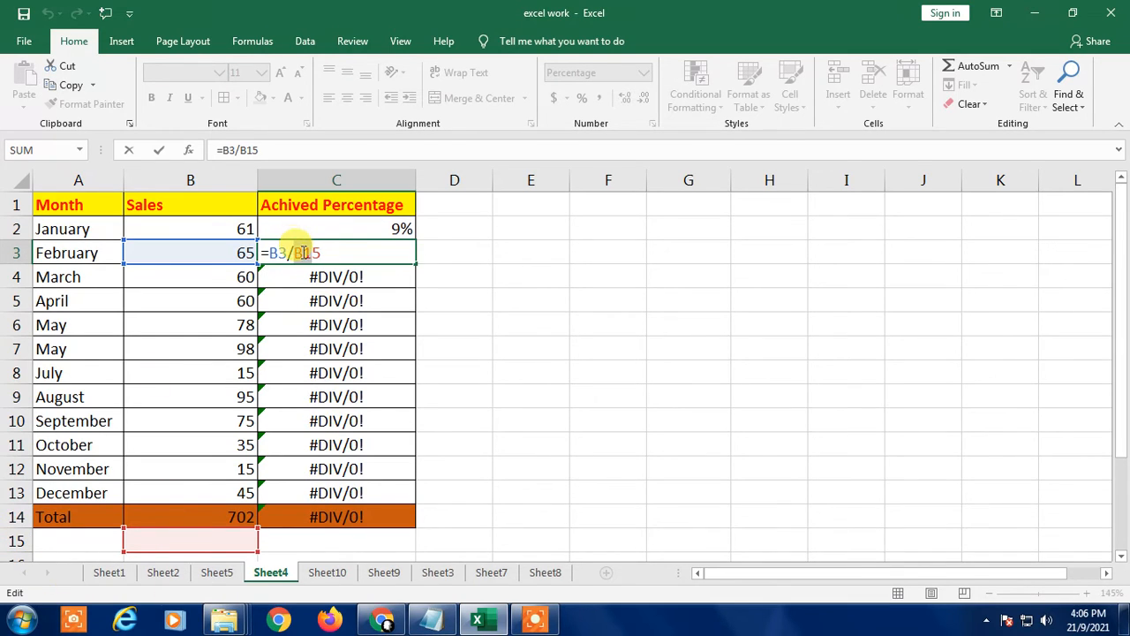
pyautogui.click(606, 254)
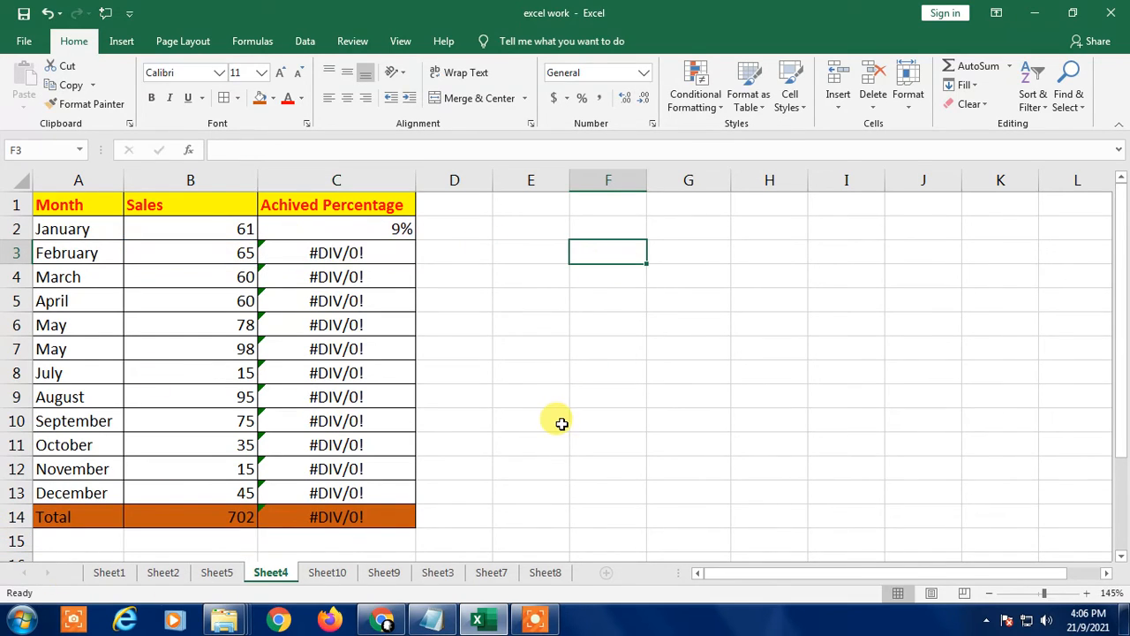
# - Correct February's formula in C3 to =B3/B14 so it divides by the total sales
pyautogui.click(364, 254)
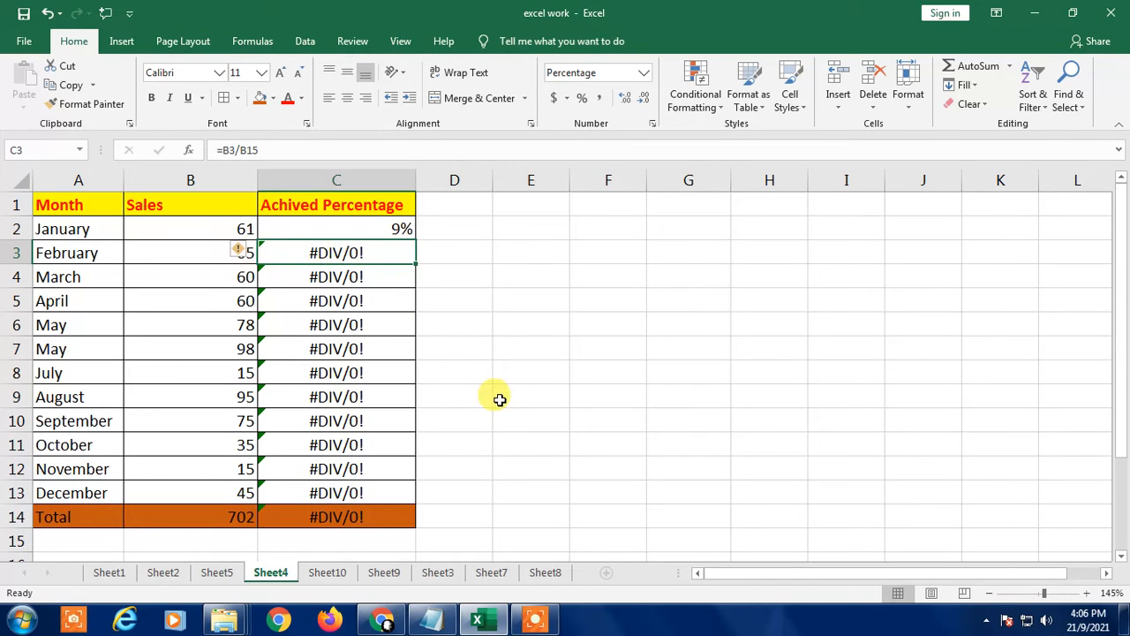
pyautogui.doubleClick(339, 258)
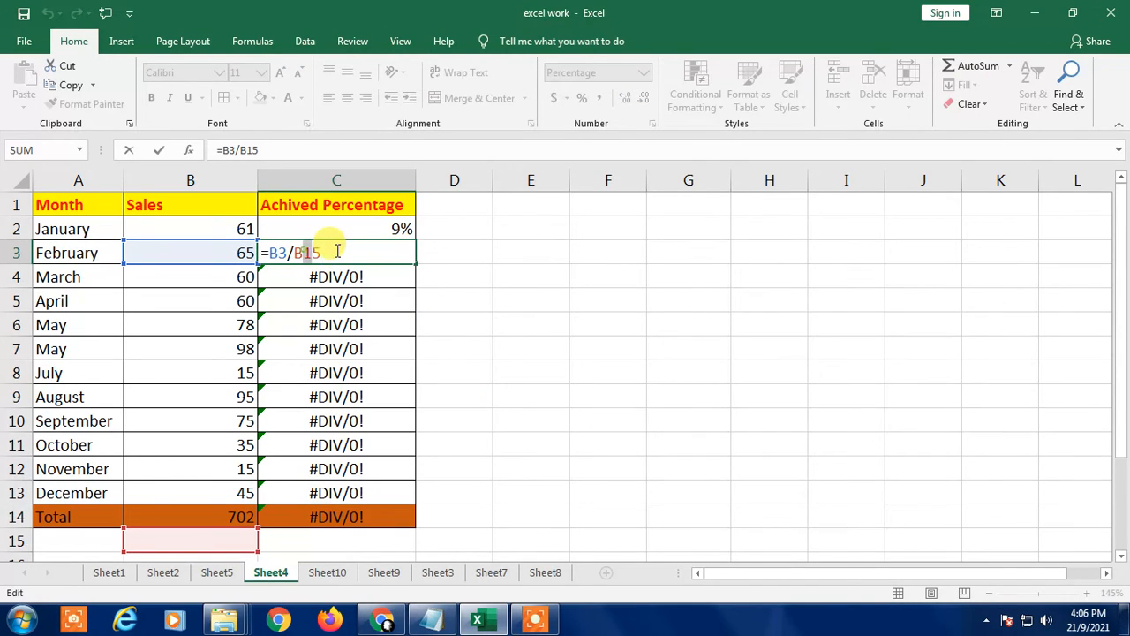
pyautogui.moveTo(301, 253); pyautogui.dragTo(348, 252)
pyautogui.write('14')
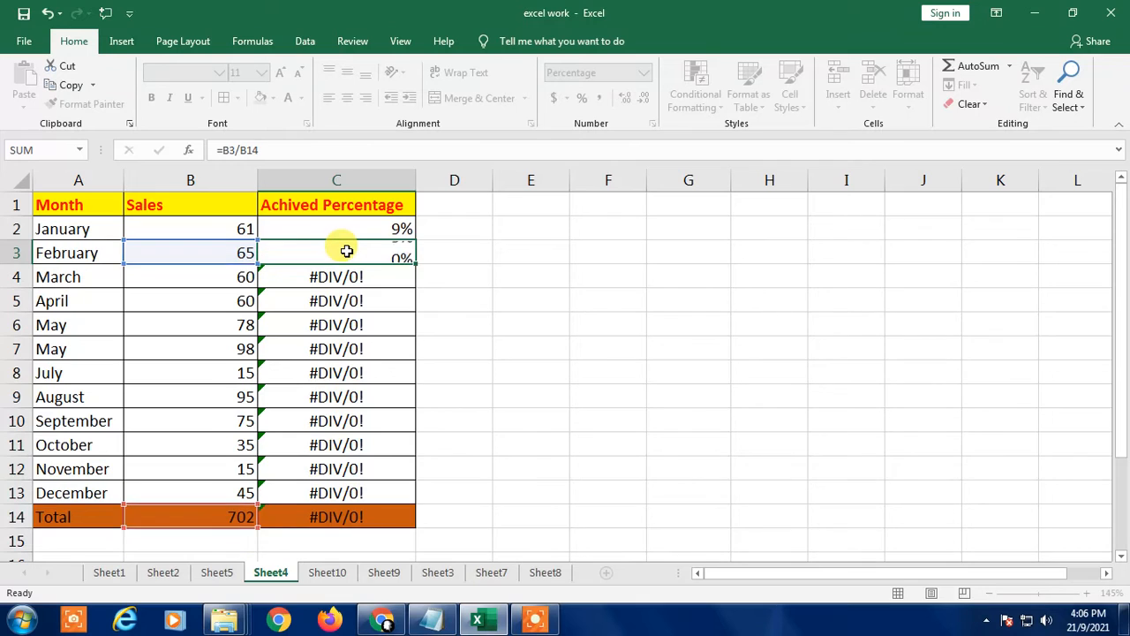
pyautogui.press('Return')
pyautogui.click(347, 251)
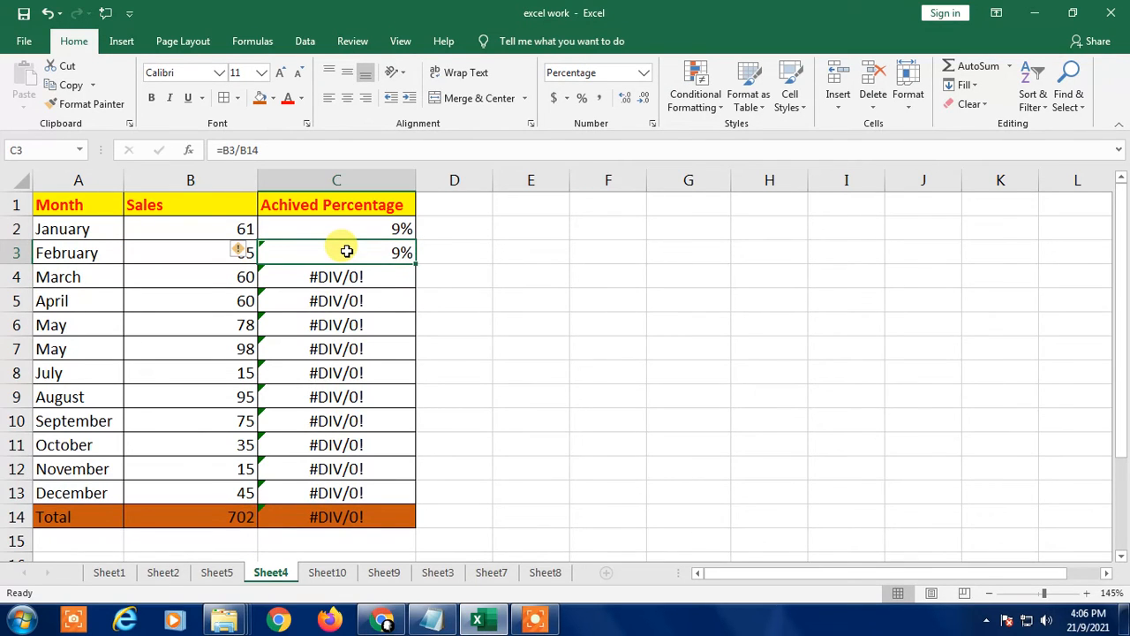
# - Examine the corrected formula in C3 and the copied formulas for March in C4 and November in C12
pyautogui.doubleClick(402, 251)
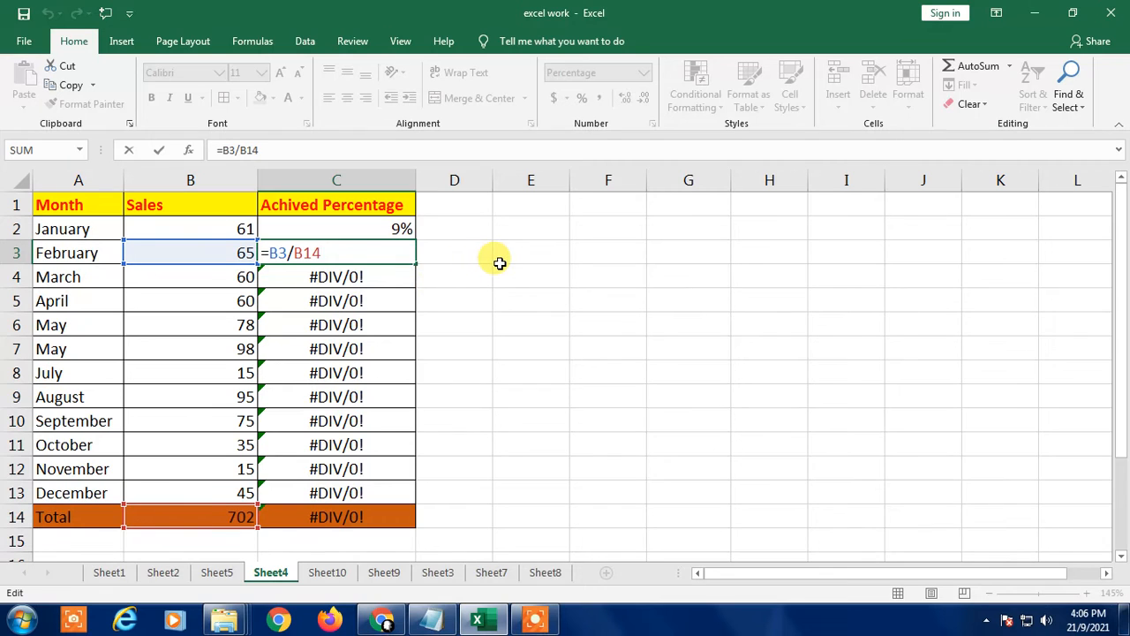
pyautogui.press('Return')
pyautogui.click(338, 252)
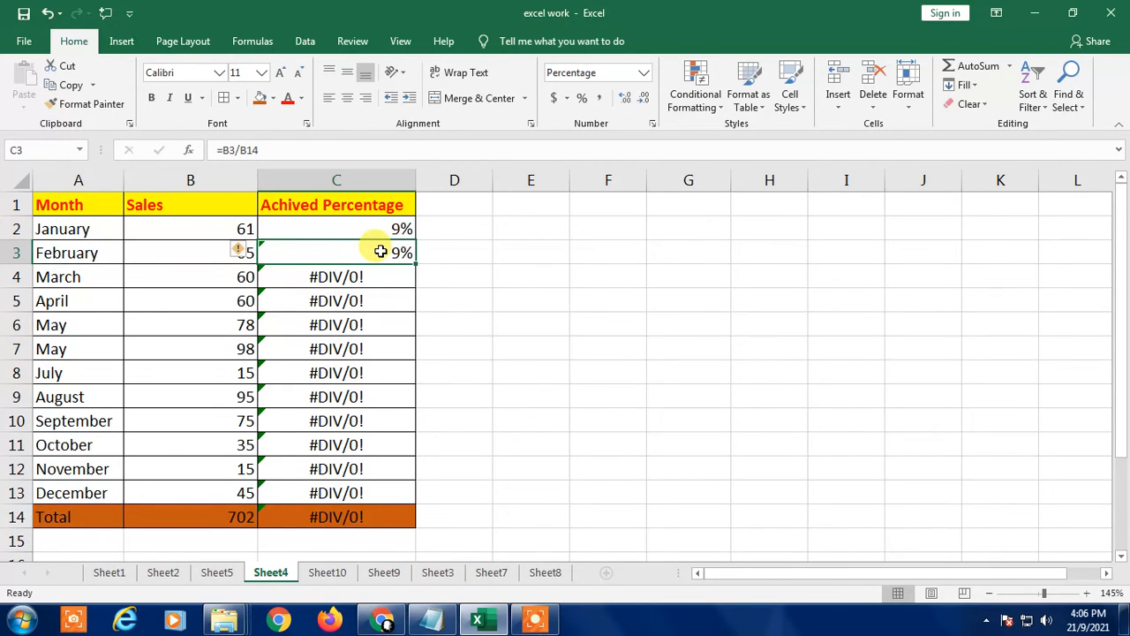
pyautogui.click(530, 278)
pyautogui.click(380, 274)
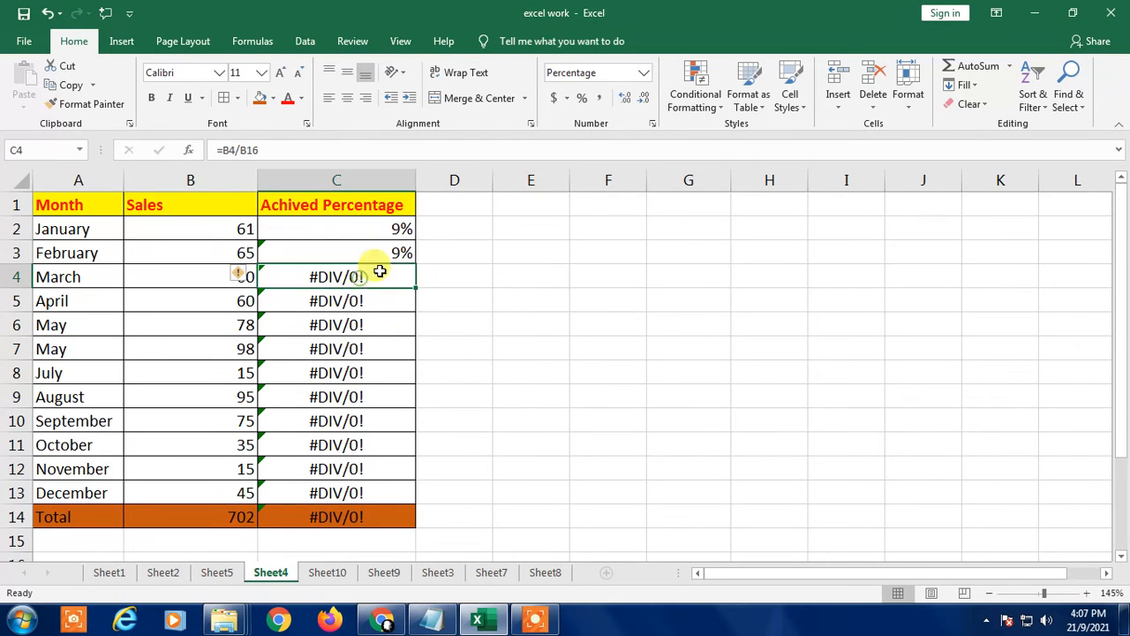
pyautogui.click(351, 254)
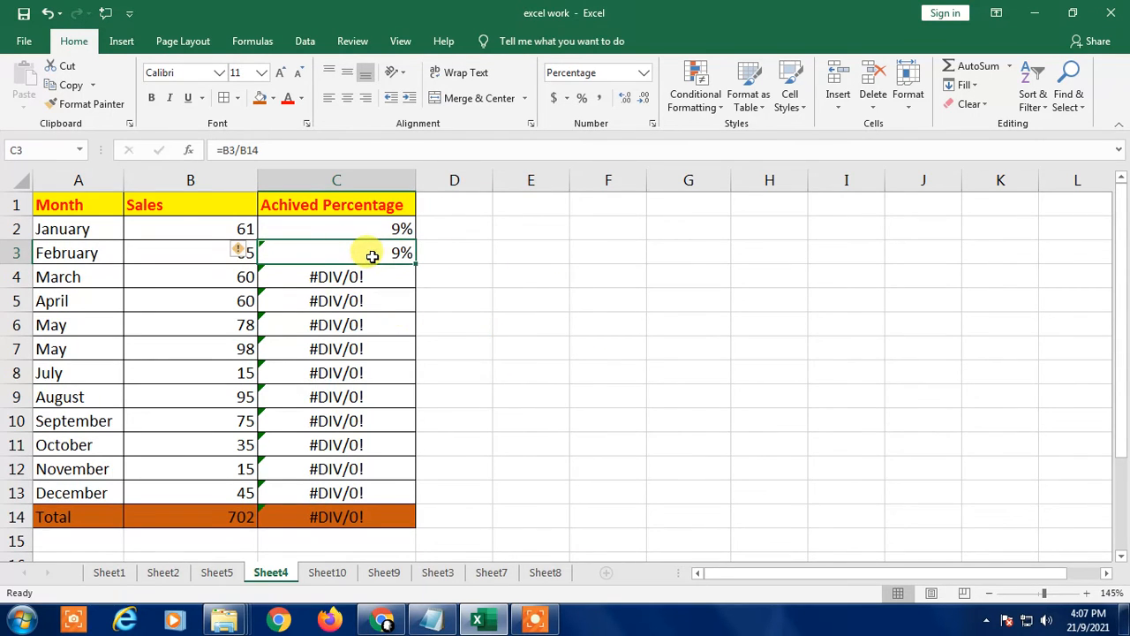
pyautogui.doubleClick(369, 254)
pyautogui.press('Return')
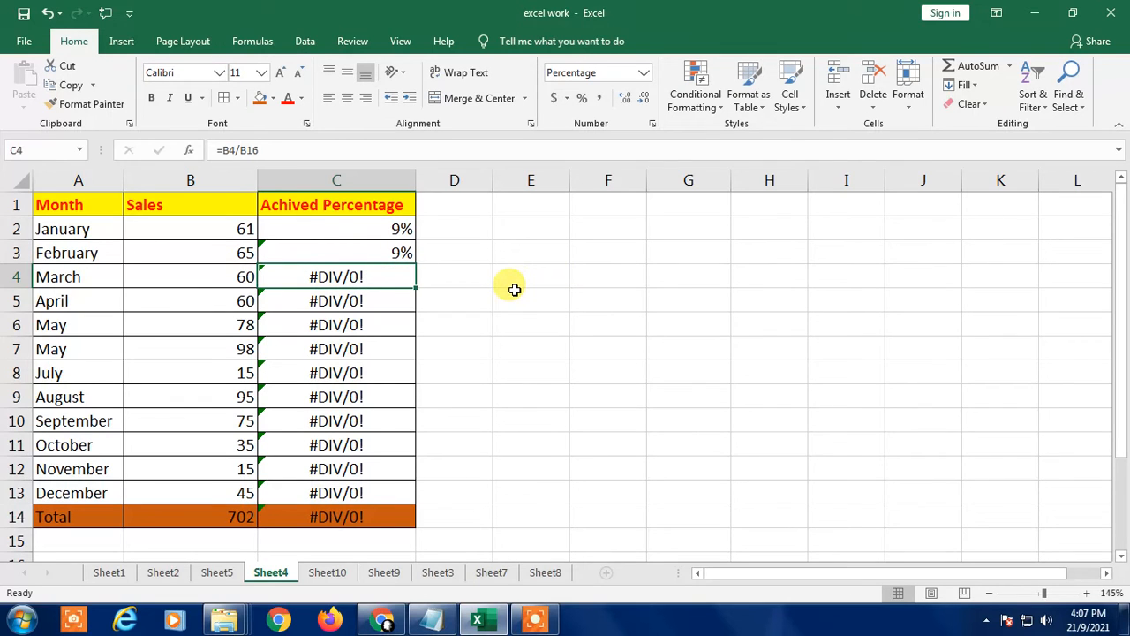
pyautogui.click(333, 321)
pyautogui.click(355, 270)
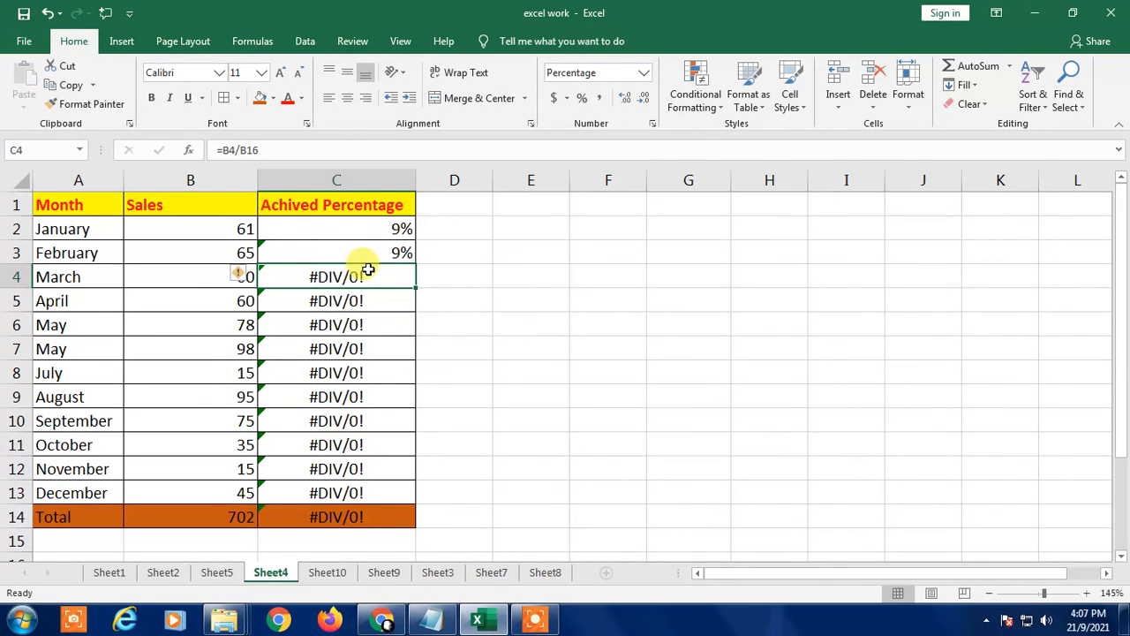
pyautogui.click(402, 461)
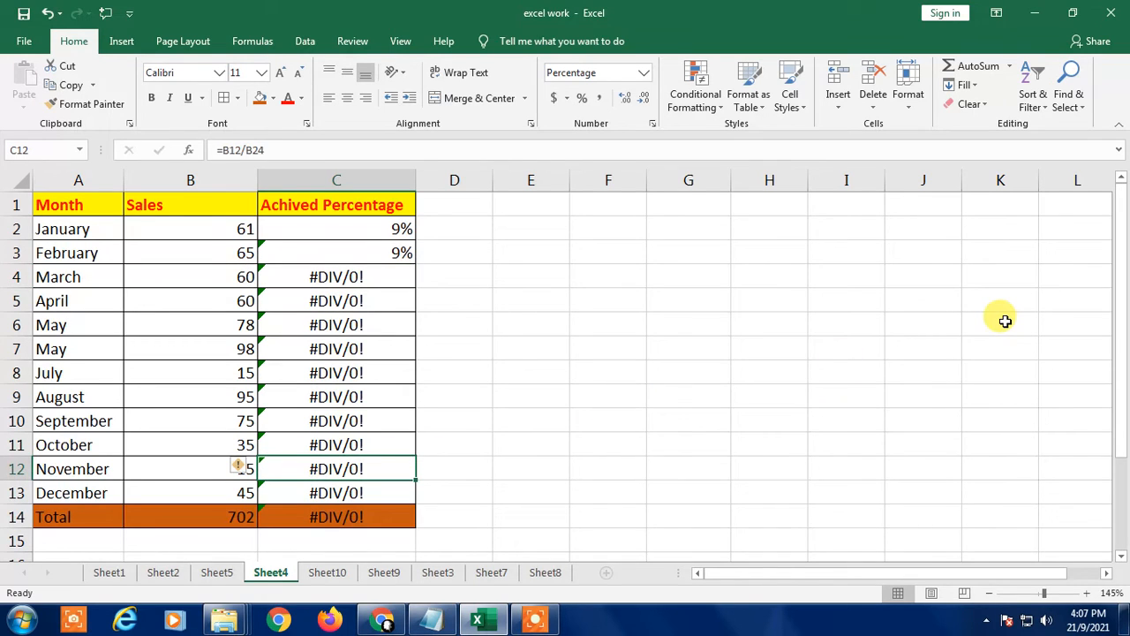
pyautogui.click(688, 252)
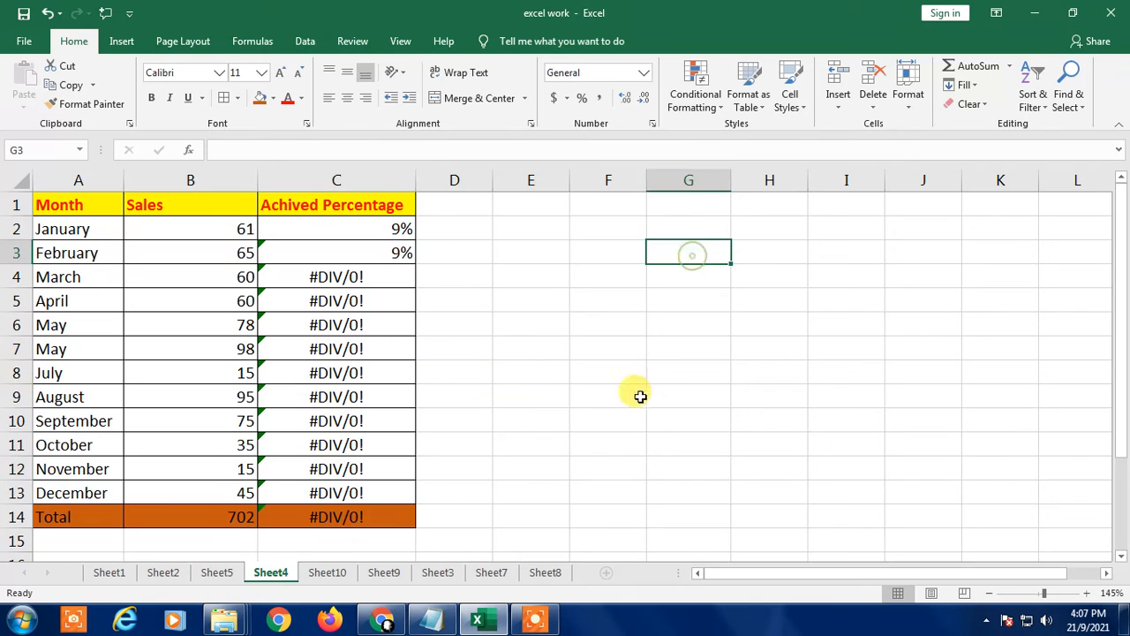
# - Make the total reference in January's C2 formula absolute so that it reads =B2/$B$14
pyautogui.click(360, 226)
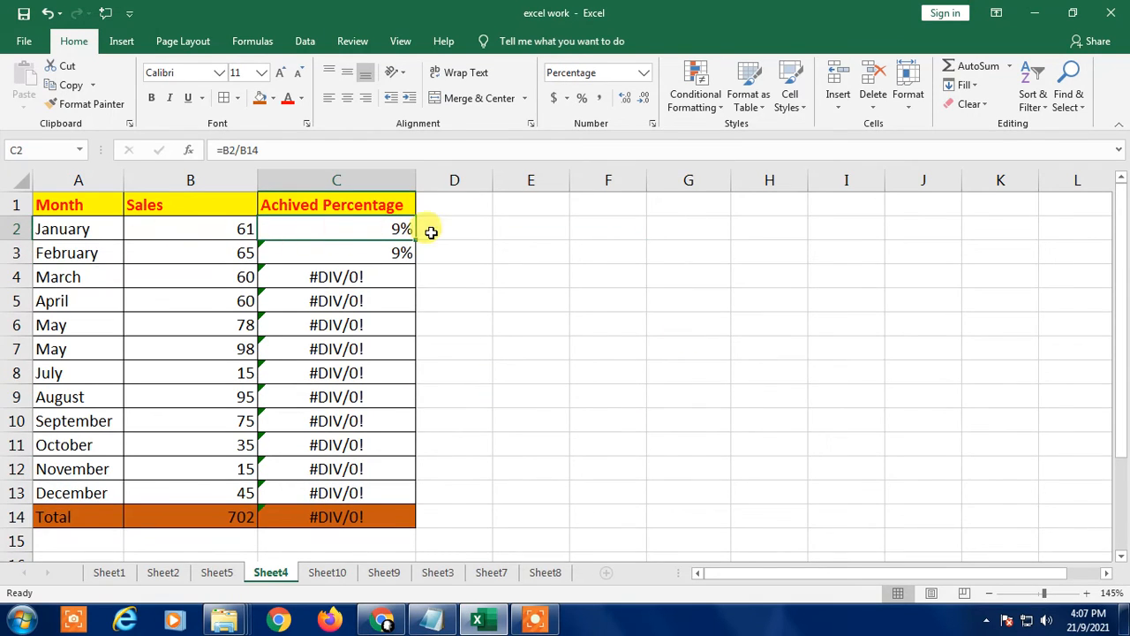
pyautogui.press('F2')
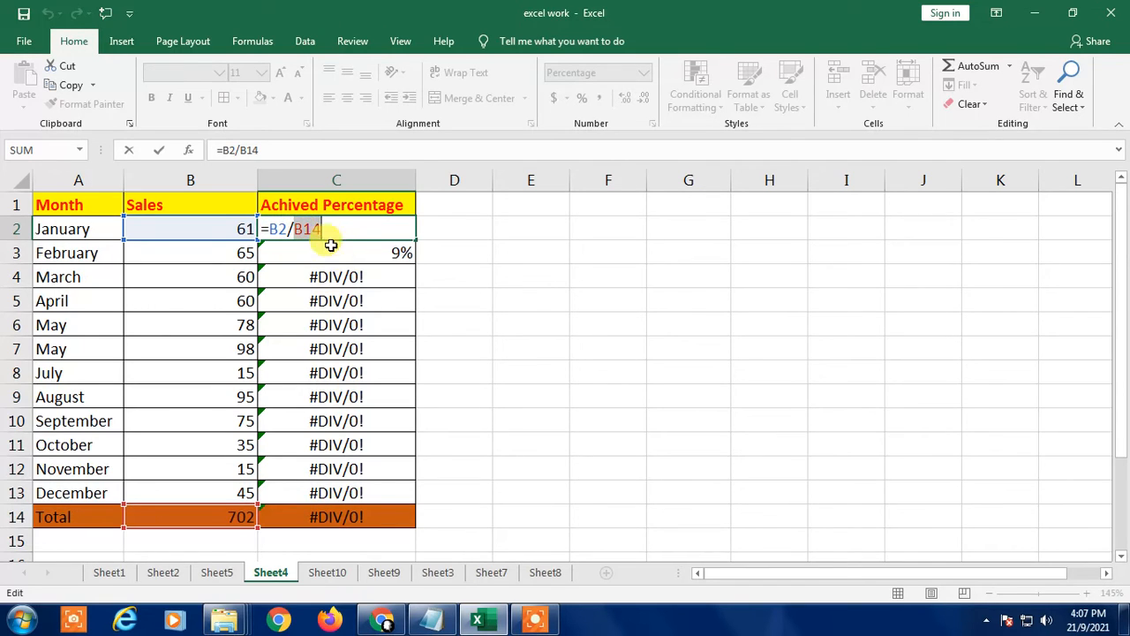
pyautogui.moveTo(327, 231); pyautogui.dragTo(296, 231)
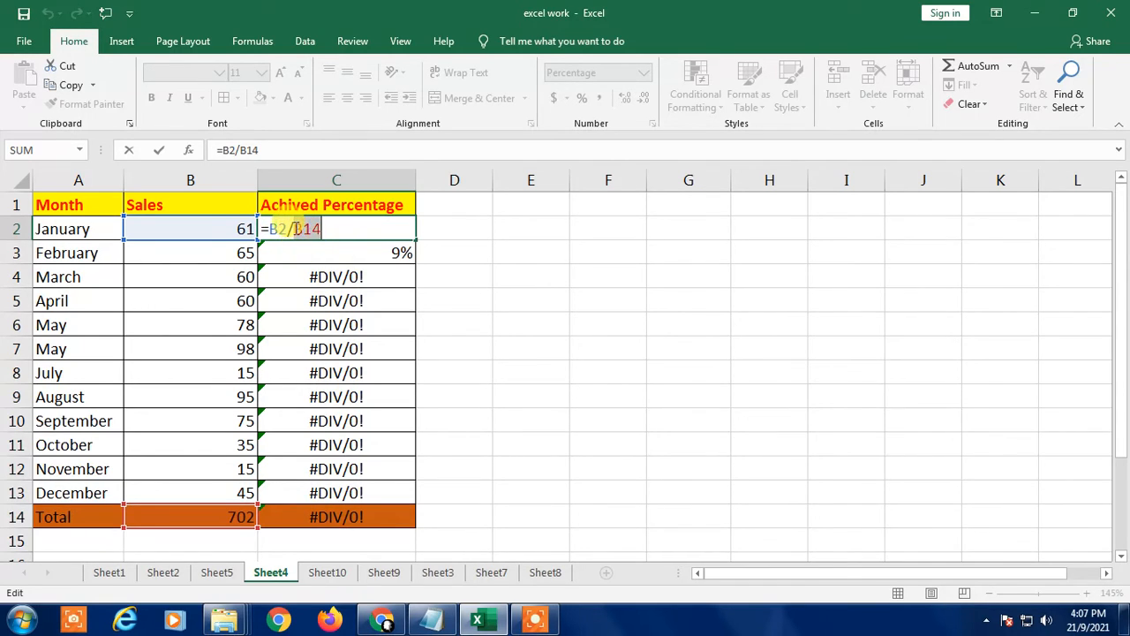
pyautogui.moveTo(296, 229); pyautogui.dragTo(318, 229)
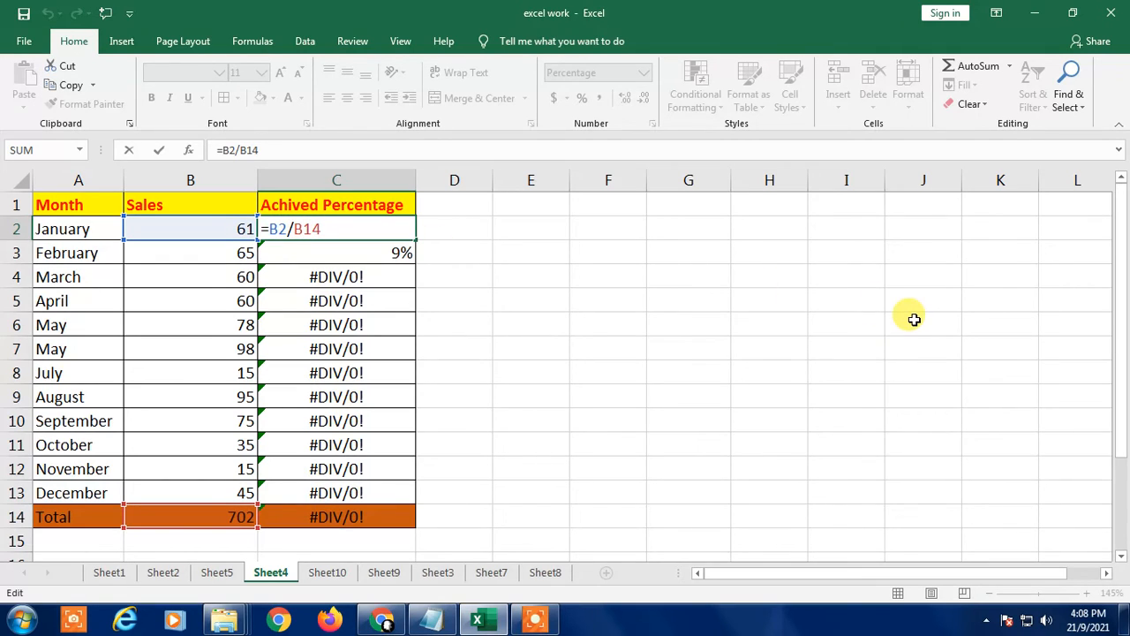
pyautogui.press('F4')
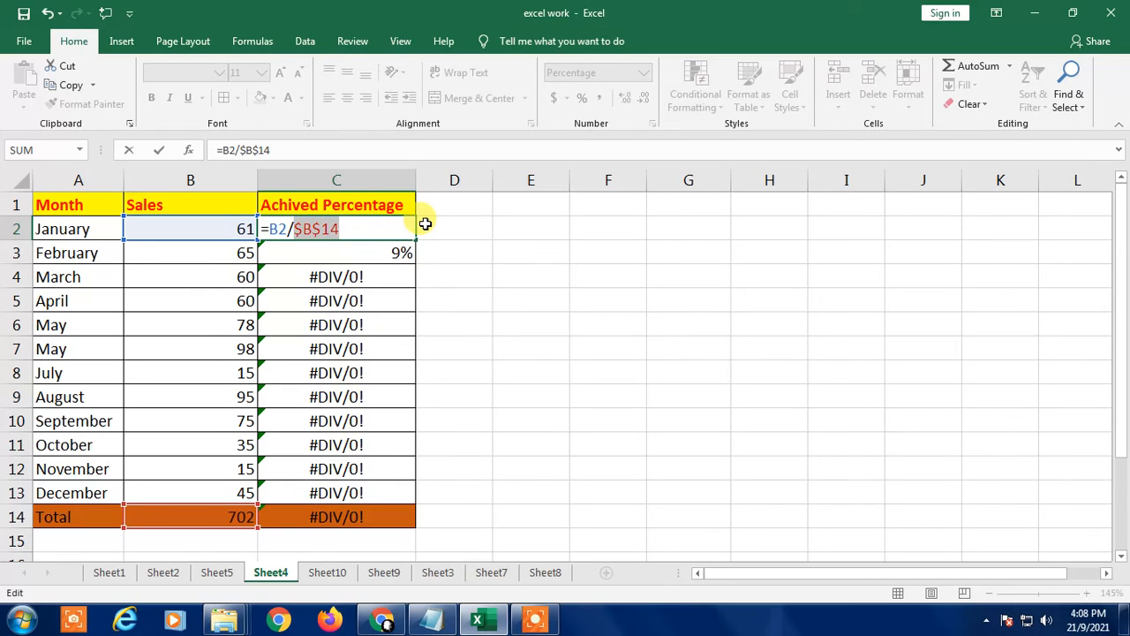
pyautogui.click(319, 230)
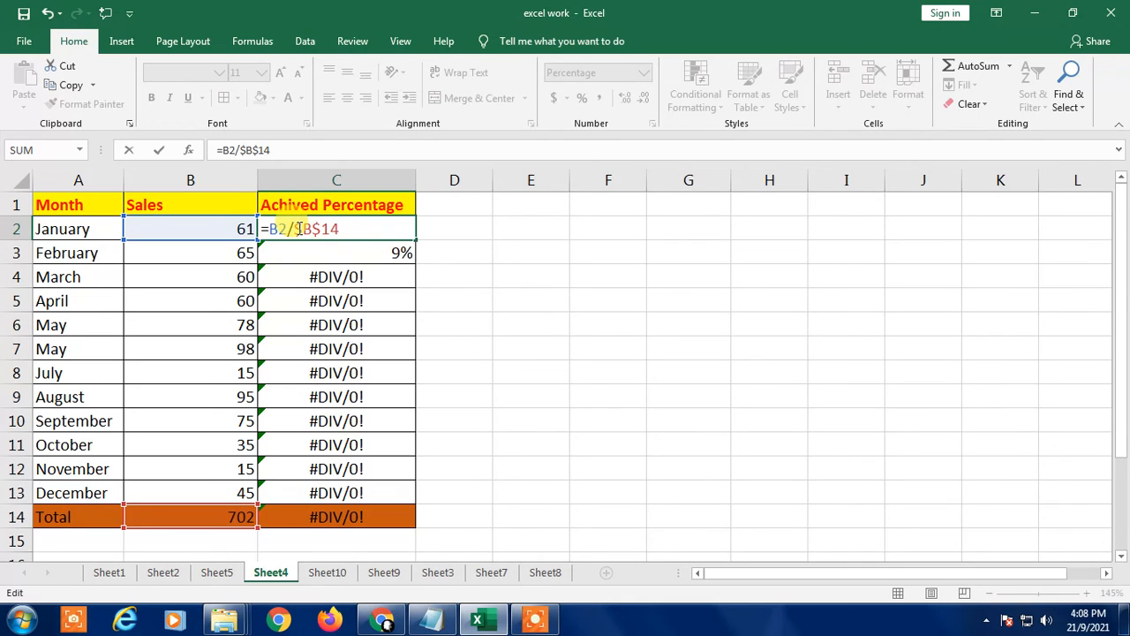
pyautogui.moveTo(295, 229); pyautogui.dragTo(314, 226)
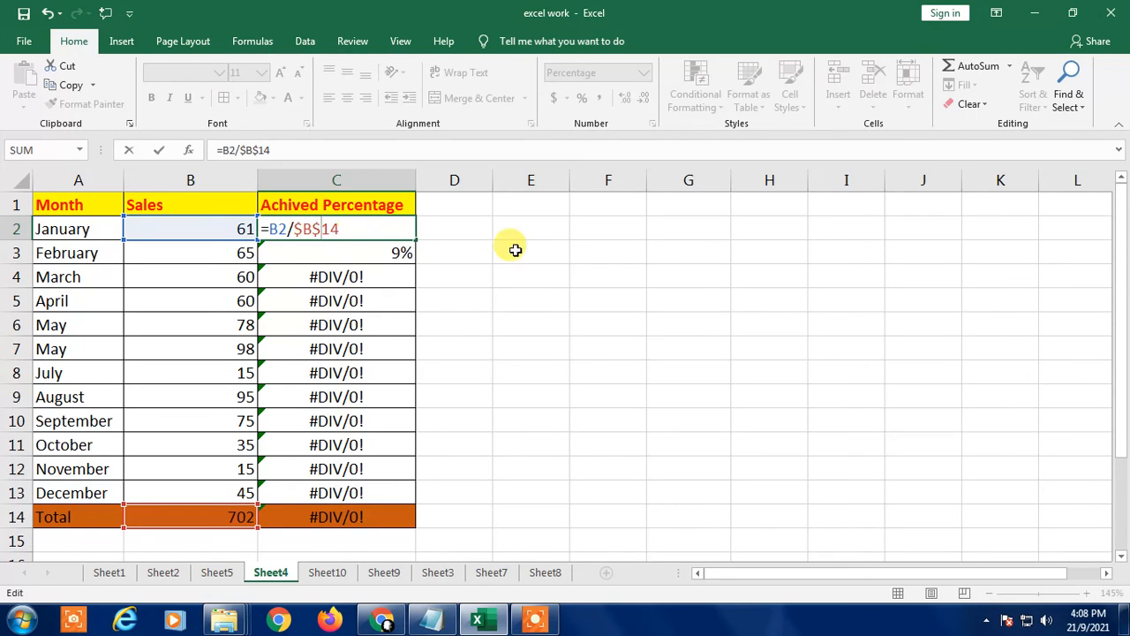
pyautogui.press('Tab')
# - Enter the shortcut note fn+F4 in D2, delete it, and return to C2
pyautogui.write('fn')
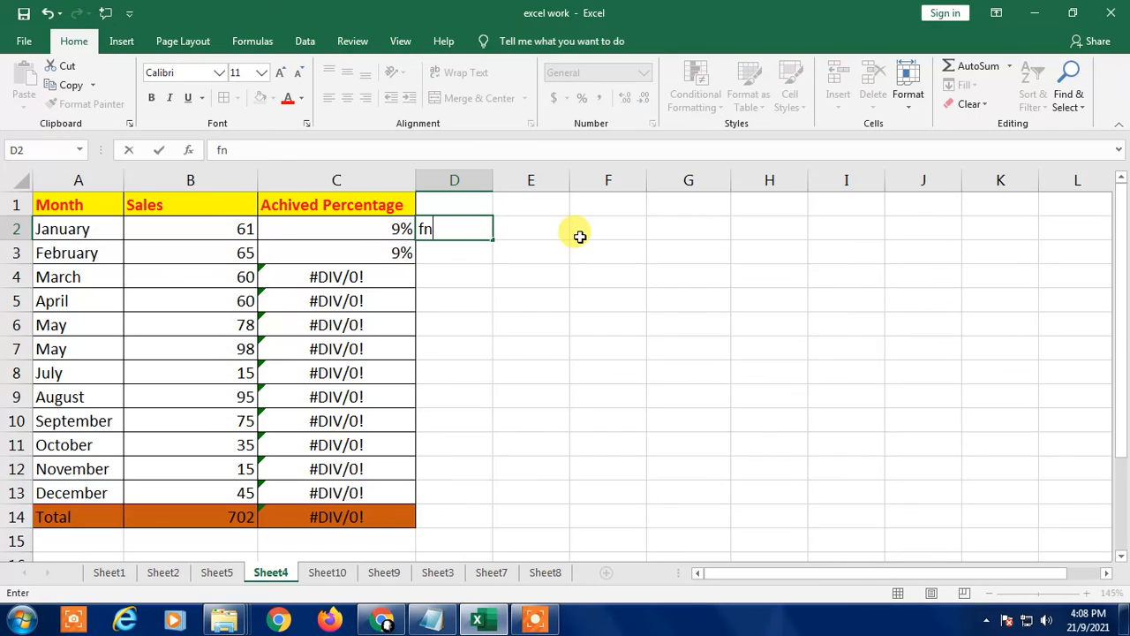
pyautogui.write('+F4')
pyautogui.press('Return')
pyautogui.press('Up')
pyautogui.press('Delete')
pyautogui.press('Left')
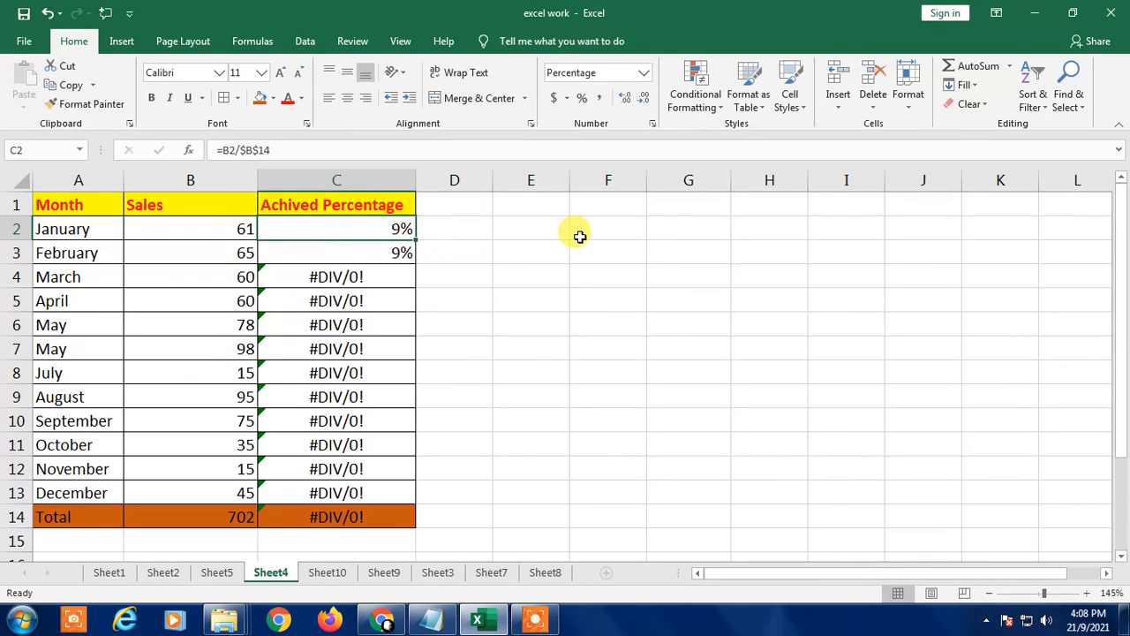
# - Fill the C2 formula =B2/$B$14 down through December in C13 and review the filled percentages
pyautogui.press('F2')
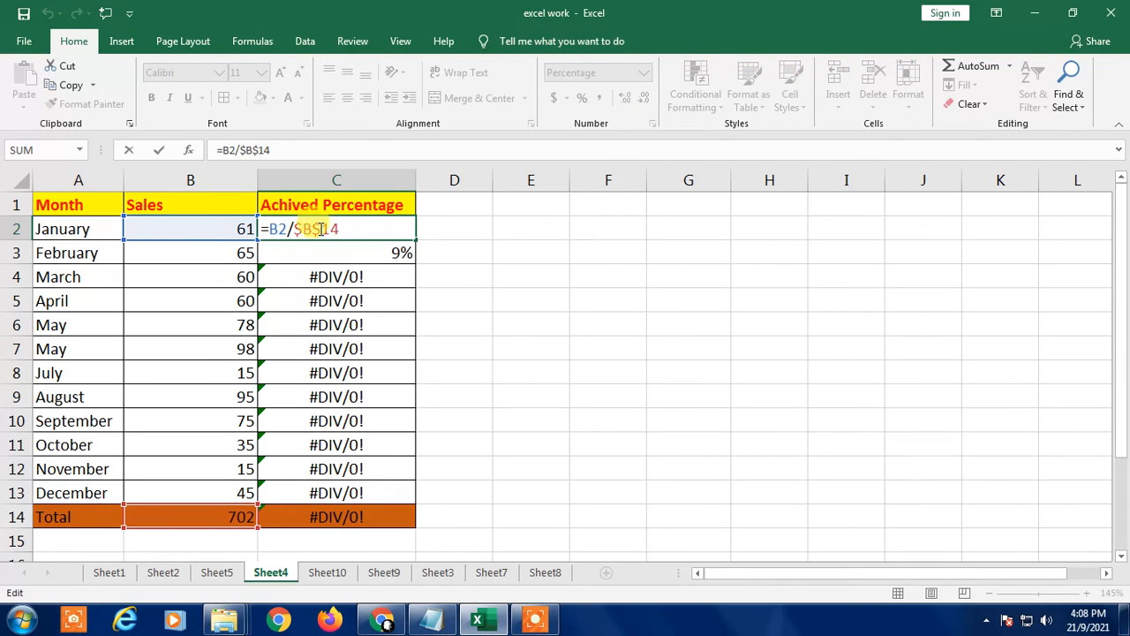
pyautogui.click(514, 235)
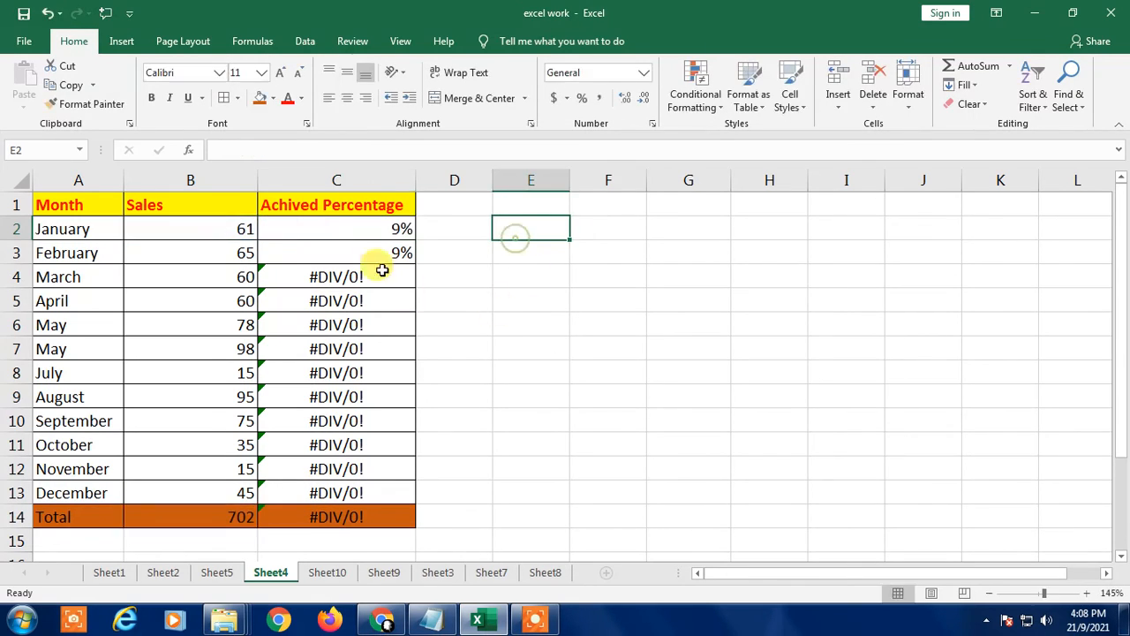
pyautogui.click(369, 227)
pyautogui.moveTo(413, 240); pyautogui.dragTo(405, 517)
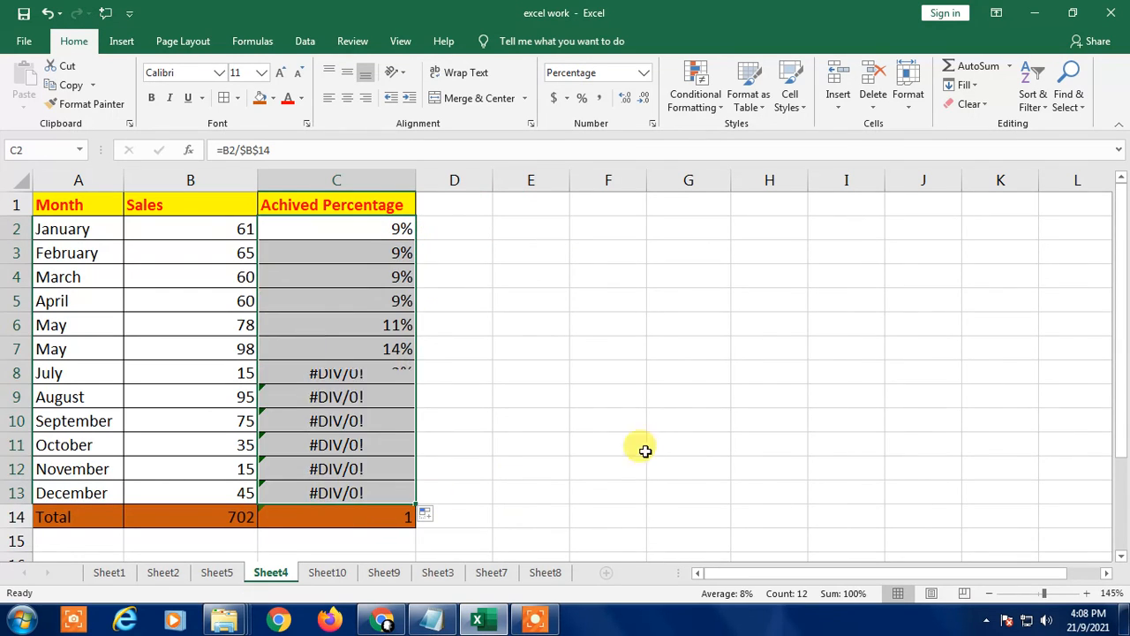
pyautogui.click(643, 331)
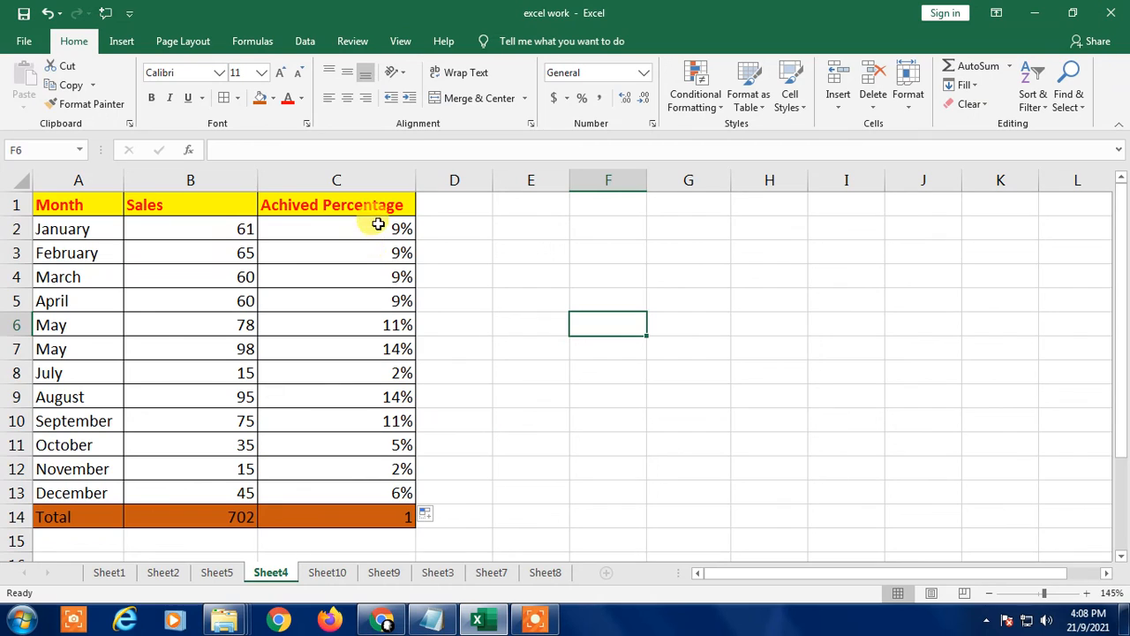
pyautogui.moveTo(379, 228); pyautogui.dragTo(402, 495)
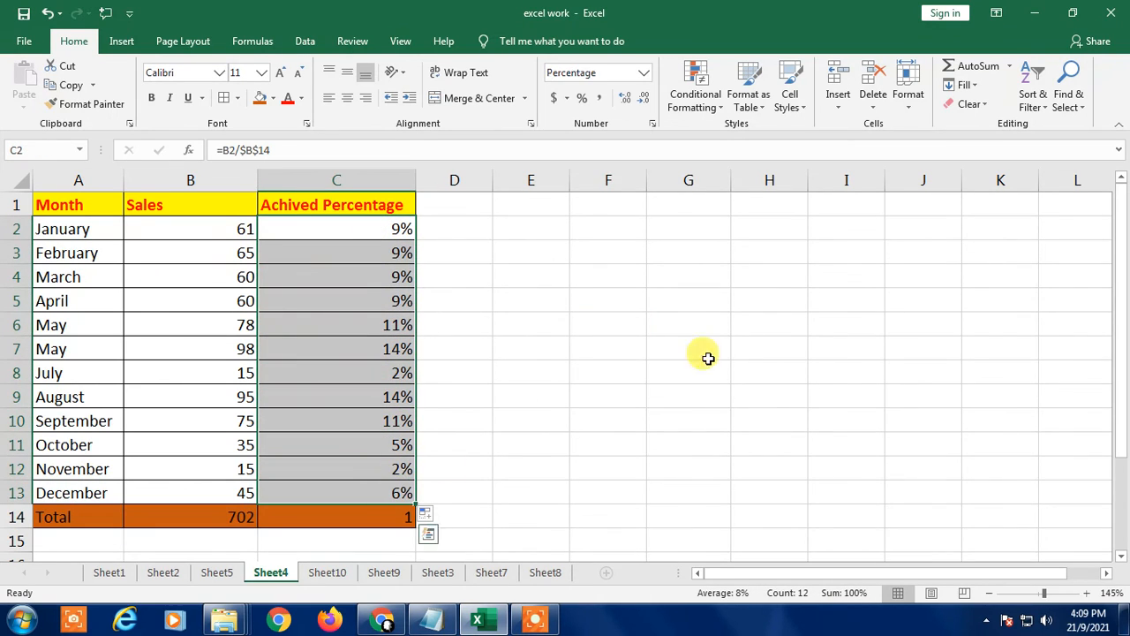
pyautogui.click(700, 346)
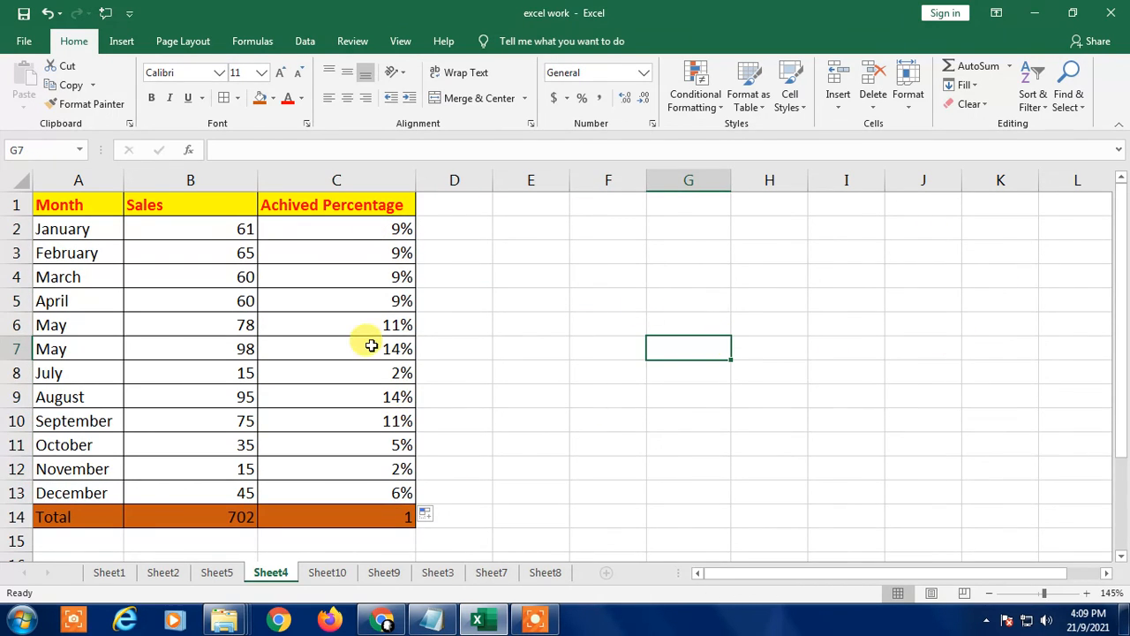